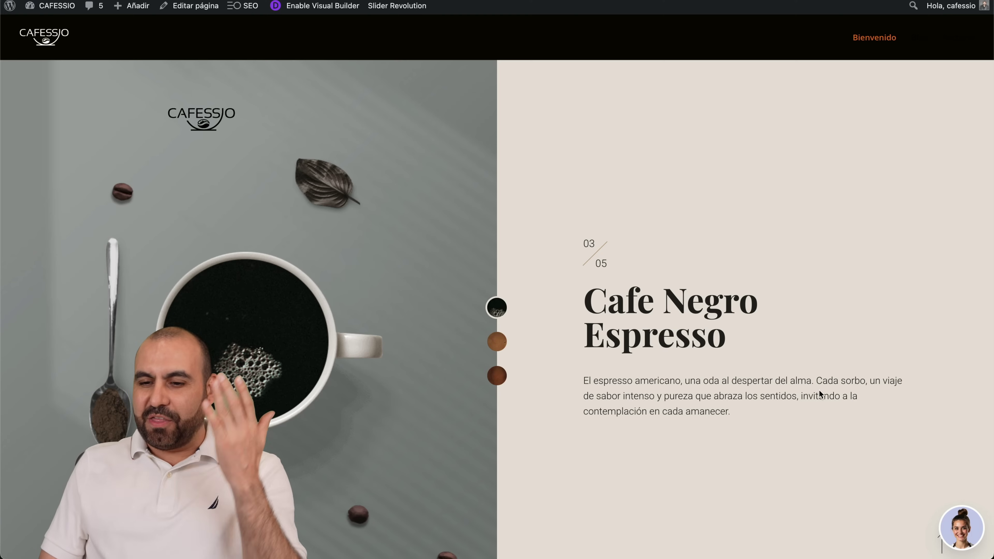
Step: Open the coffee site's chat assistant, and switch to Jotform's My Agents area
left_click(957, 521)
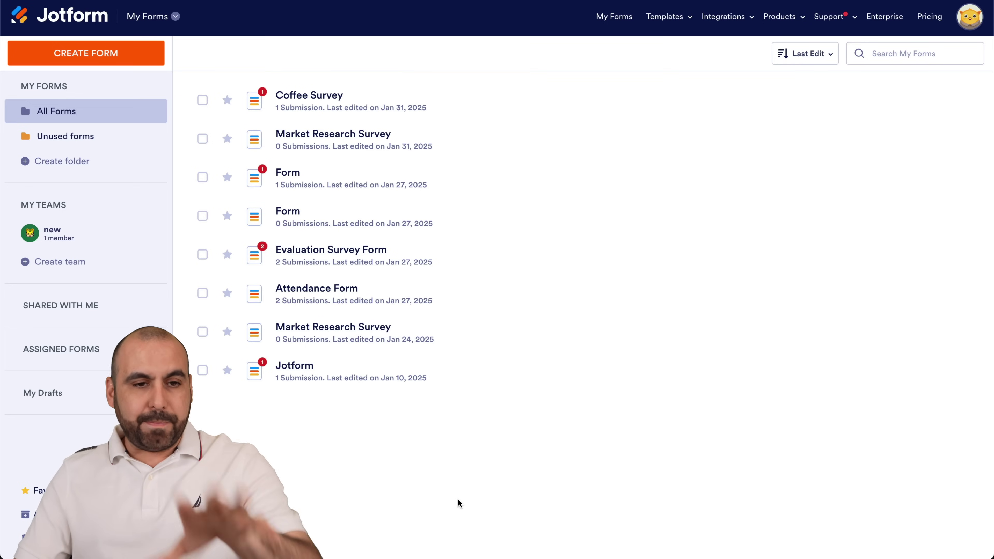
left_click(154, 17)
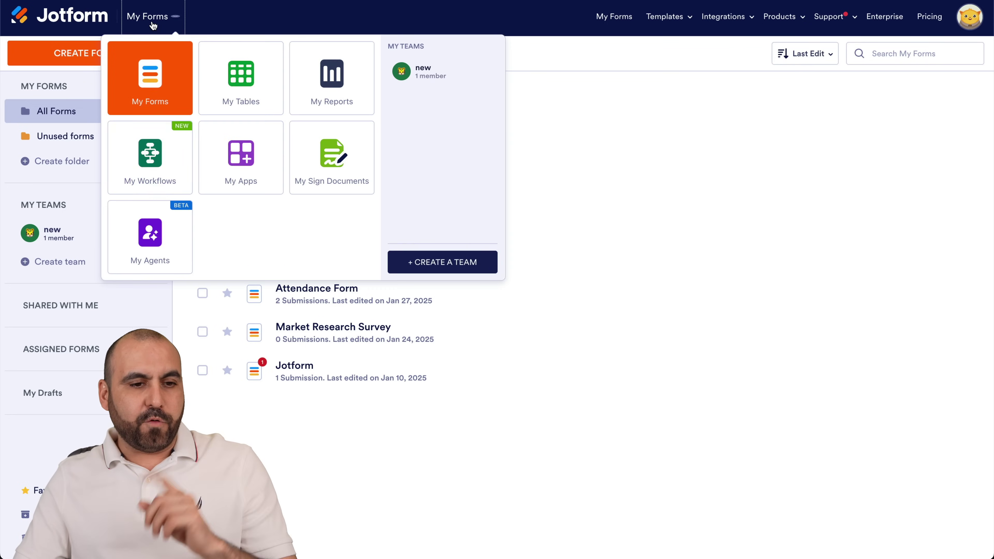
left_click(149, 260)
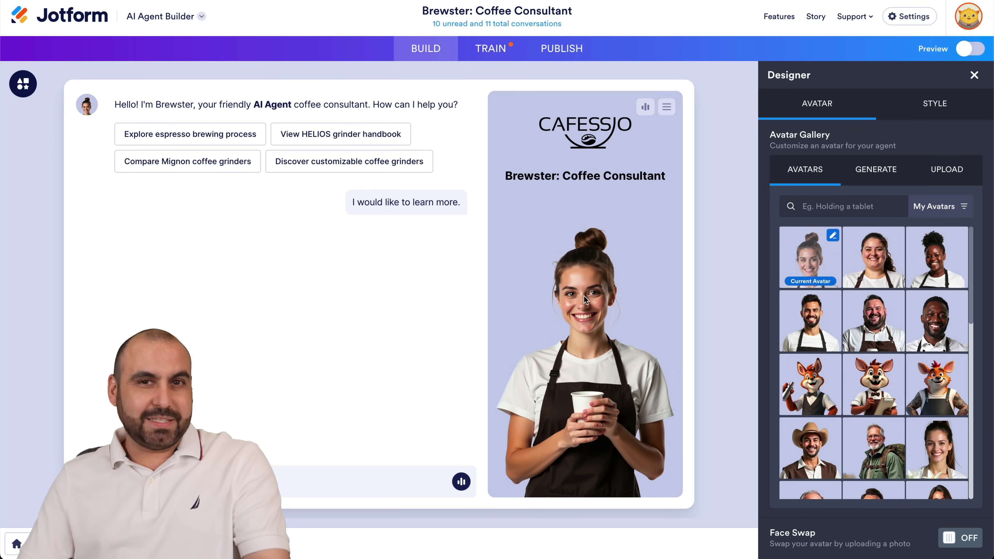
Step: Examine the agent's avatar gallery and the photo upload offered by the Face Swap option
scroll(872, 352, "down", 5)
left_click(958, 538)
scroll(957, 543, "down", 3)
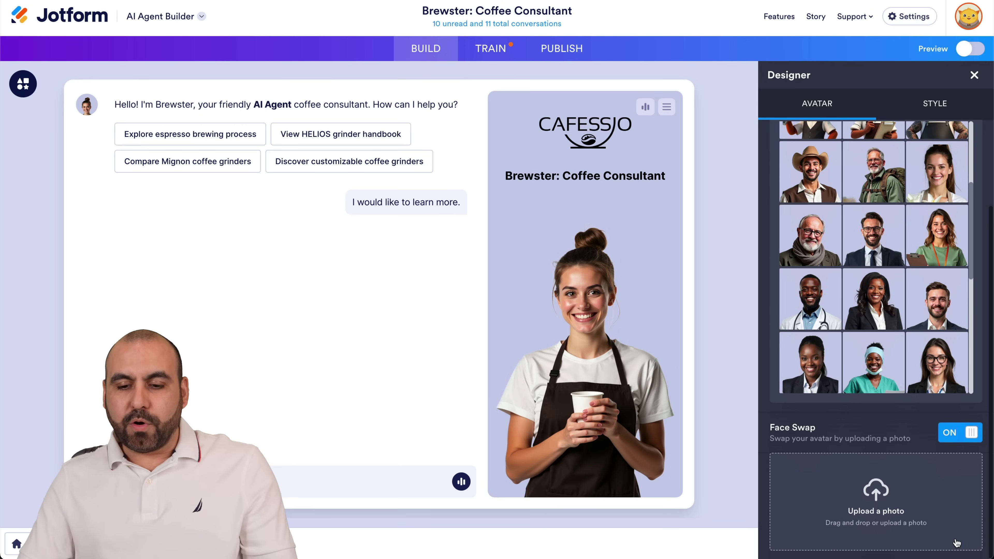
scroll(853, 428, "up", 3)
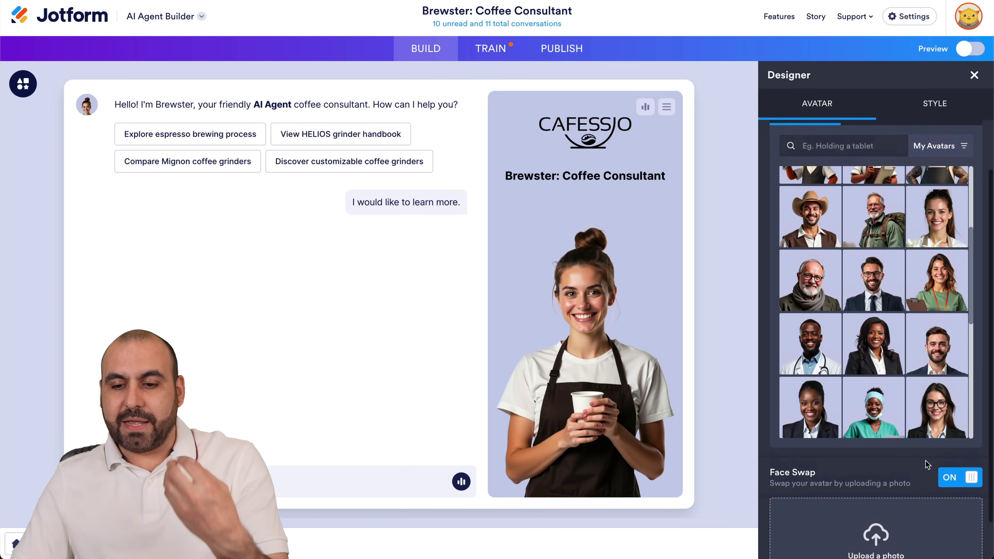
scroll(940, 480, "up", 3)
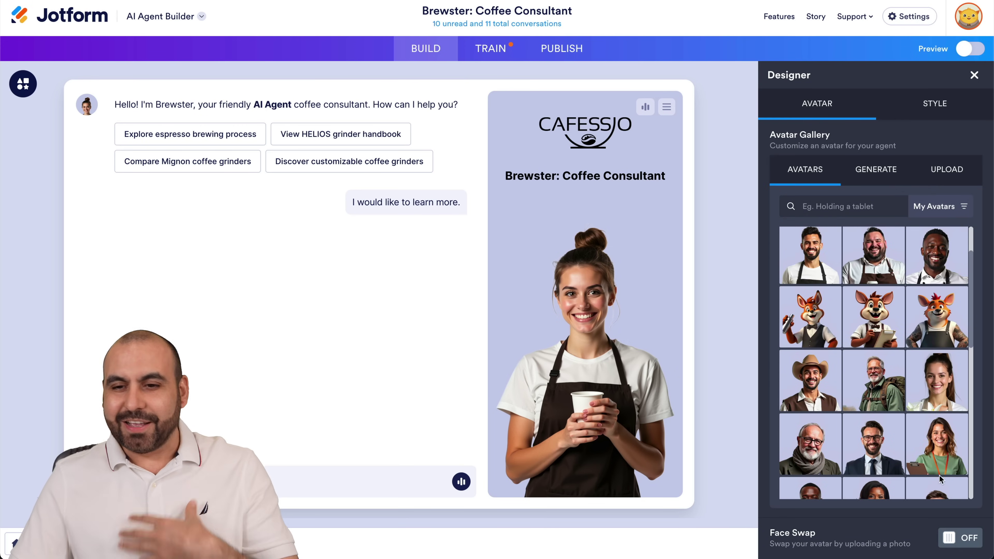
Step: Review the text prompt used to generate a custom avatar for the agent
left_click(876, 168)
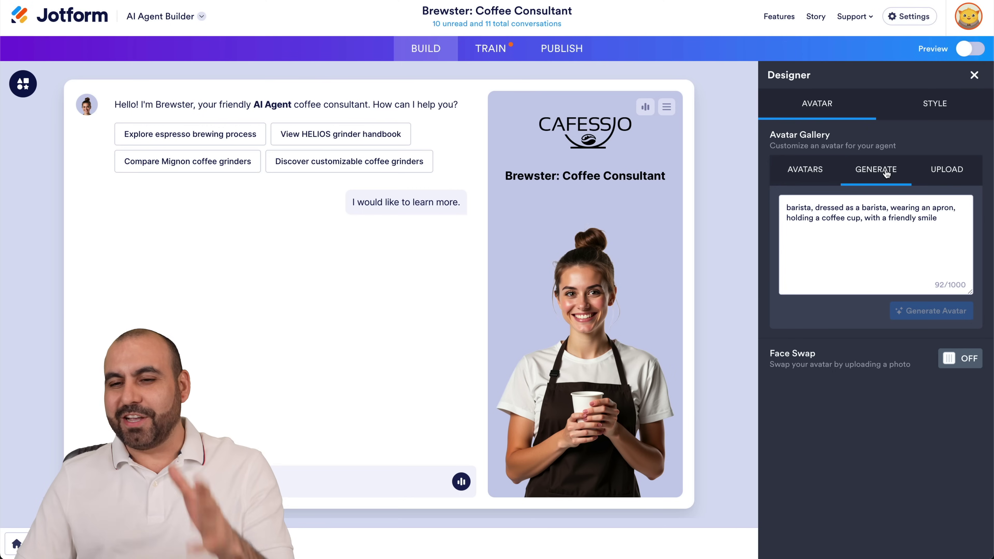
left_click_drag(941, 247, 780, 194)
left_click(836, 225)
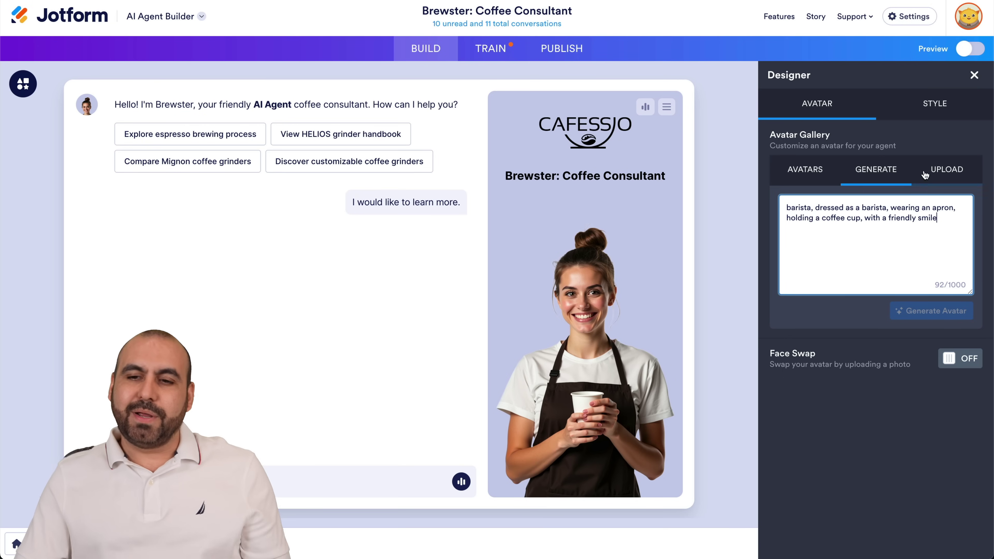
Step: Examine the agent's style settings, from color scheme and background to button style, layout and logo
left_click(928, 113)
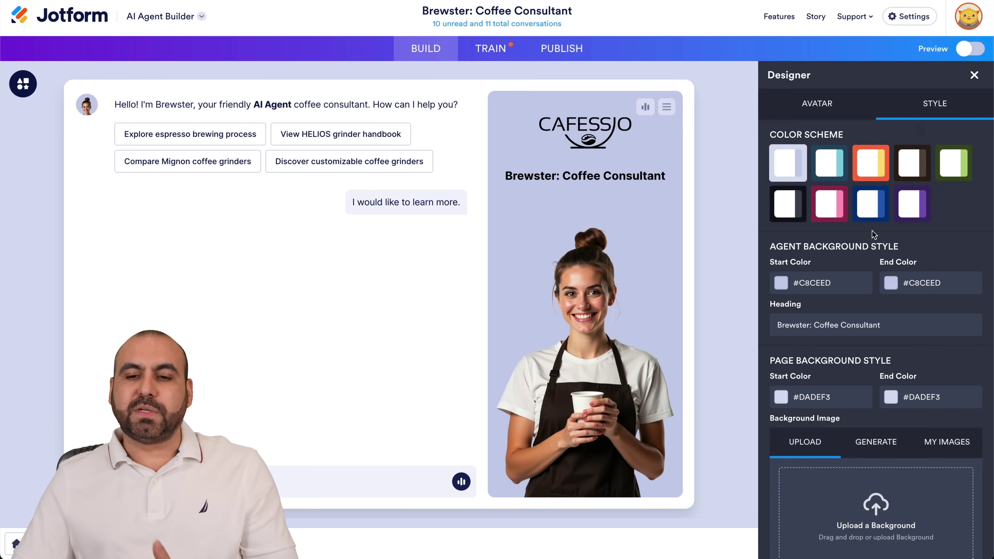
scroll(895, 272, "down", 10)
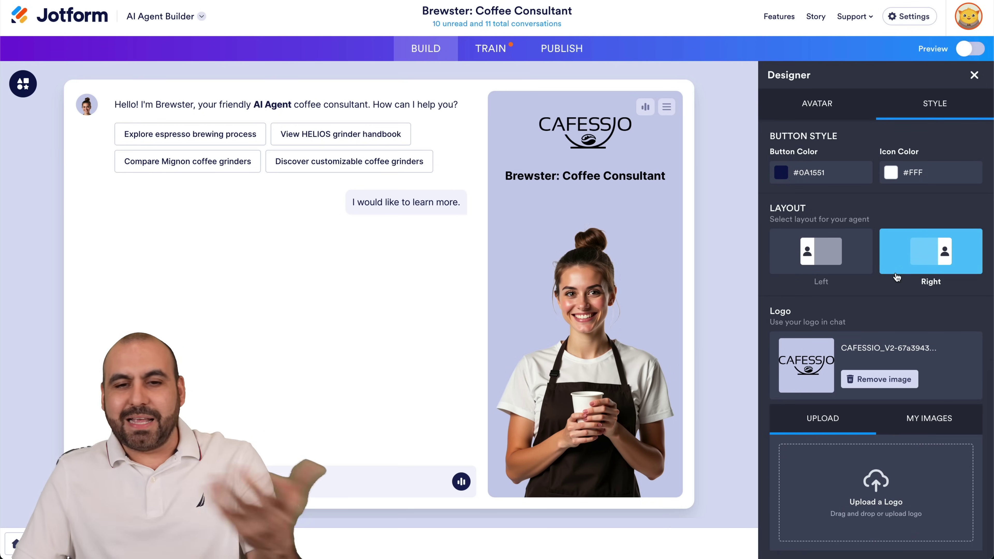
scroll(896, 276, "up", 10)
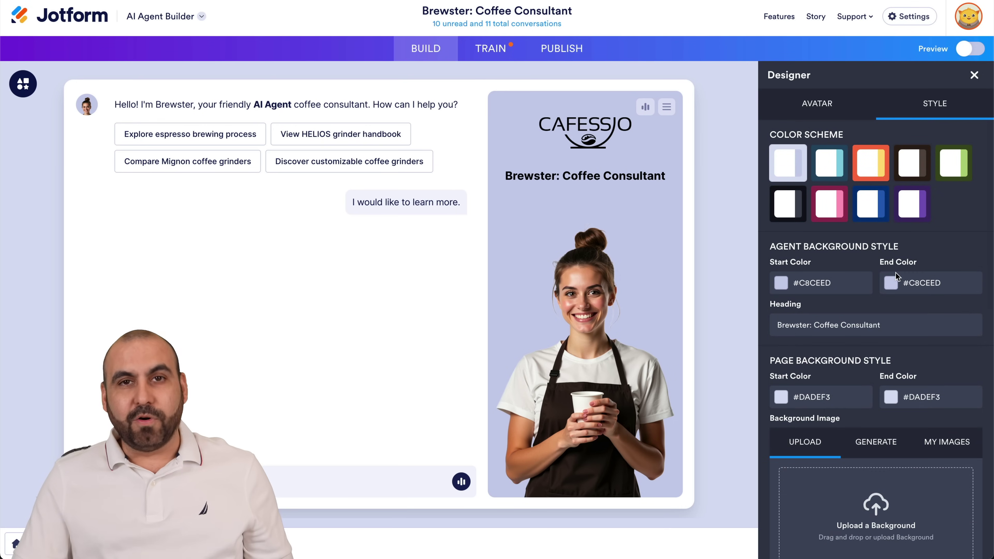
Step: Review the agent's name and role in the AI Persona training settings
left_click(494, 49)
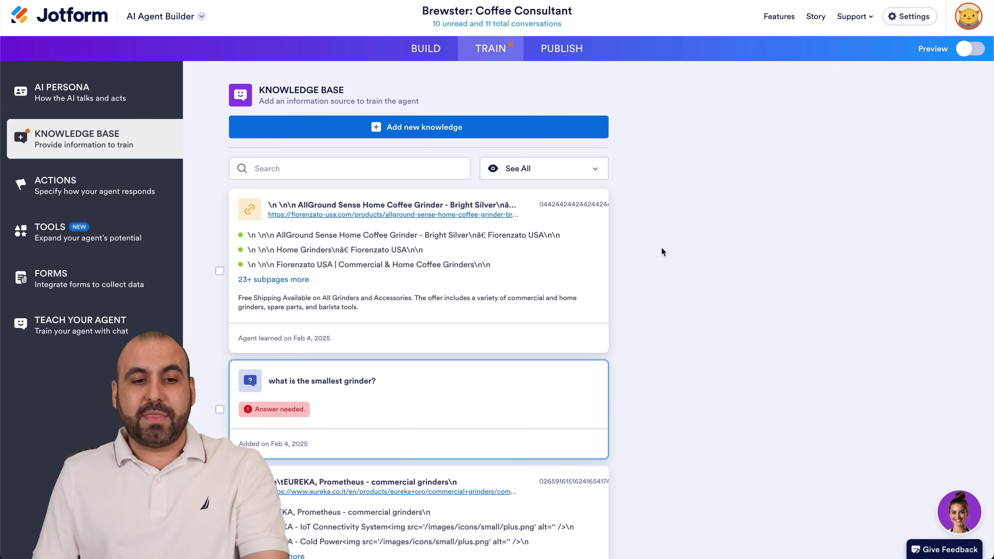
left_click(79, 101)
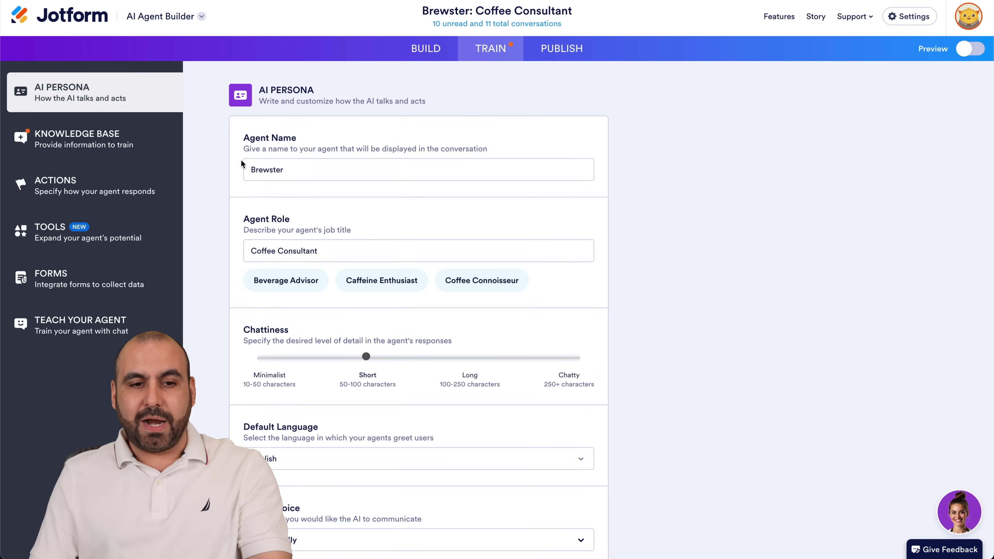
scroll(332, 231, "down", 1)
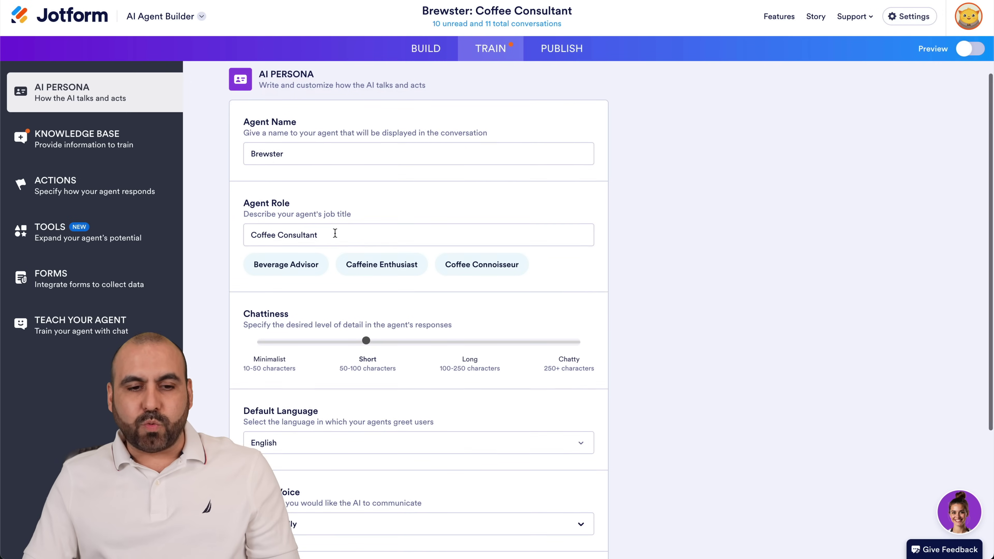
left_click(270, 221)
left_click_drag(252, 220, 348, 218)
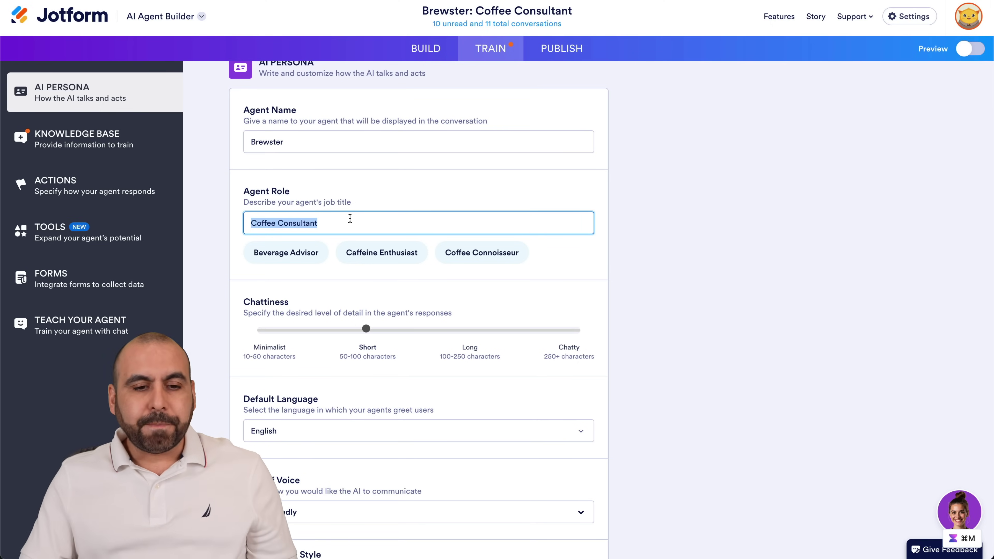
Step: Review the persona's chattiness, default language choices, tone of voice and conversation style instructions
scroll(350, 218, "down", 3)
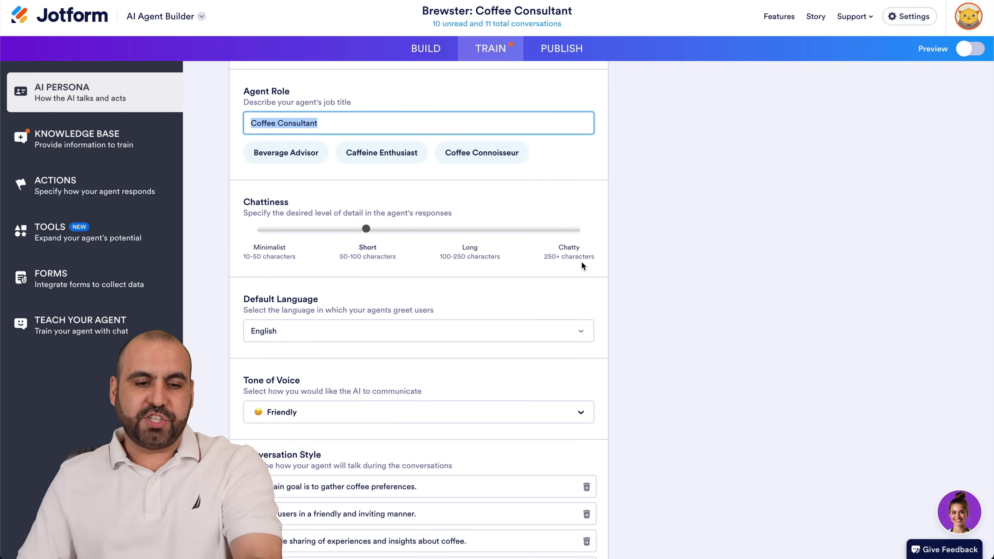
scroll(583, 265, "down", 2)
left_click(332, 265)
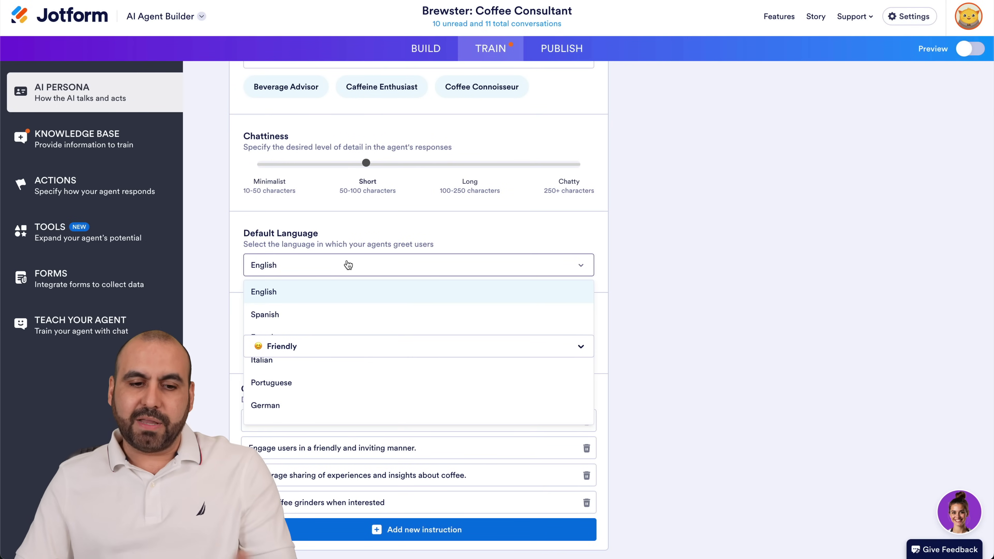
left_click(722, 285)
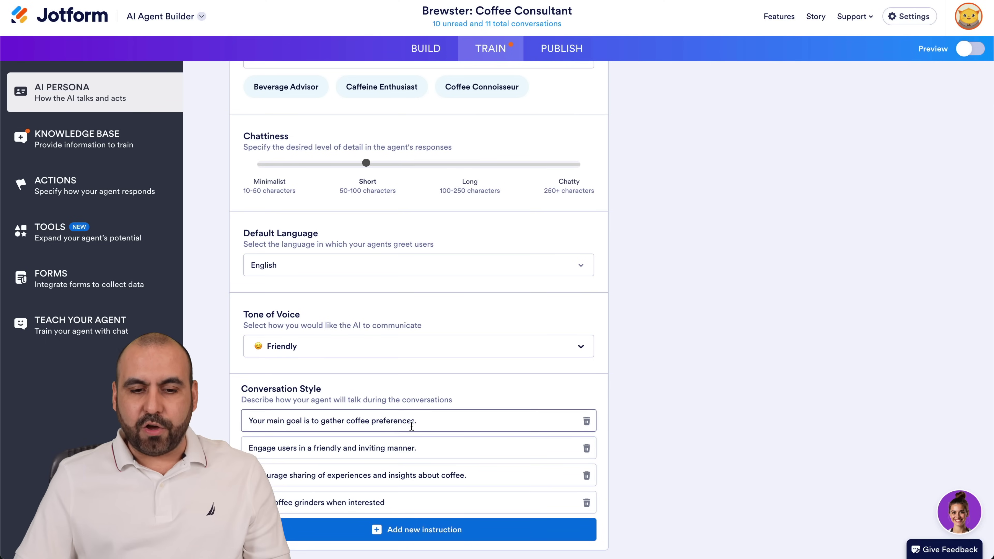
left_click(439, 475)
left_click(441, 505)
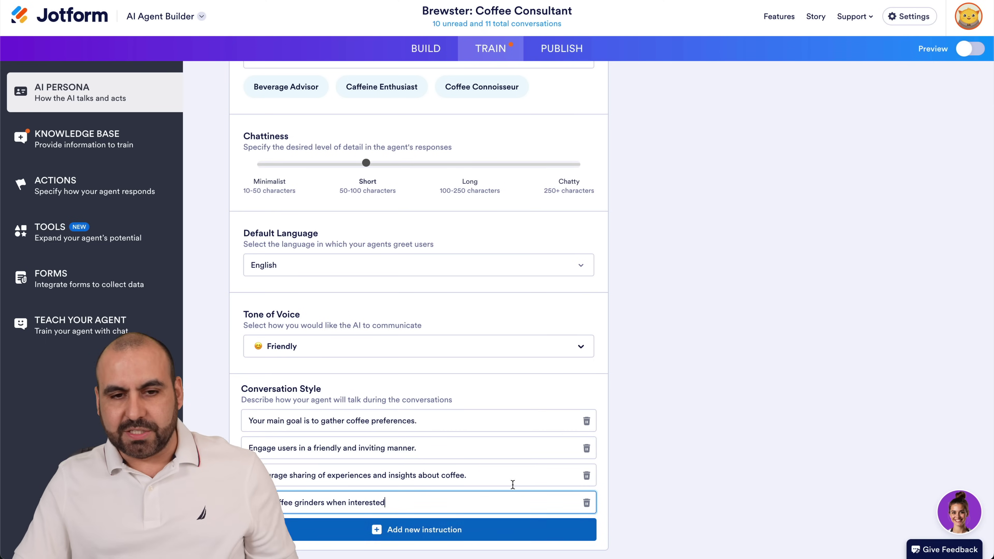
scroll(469, 406, "up", 5)
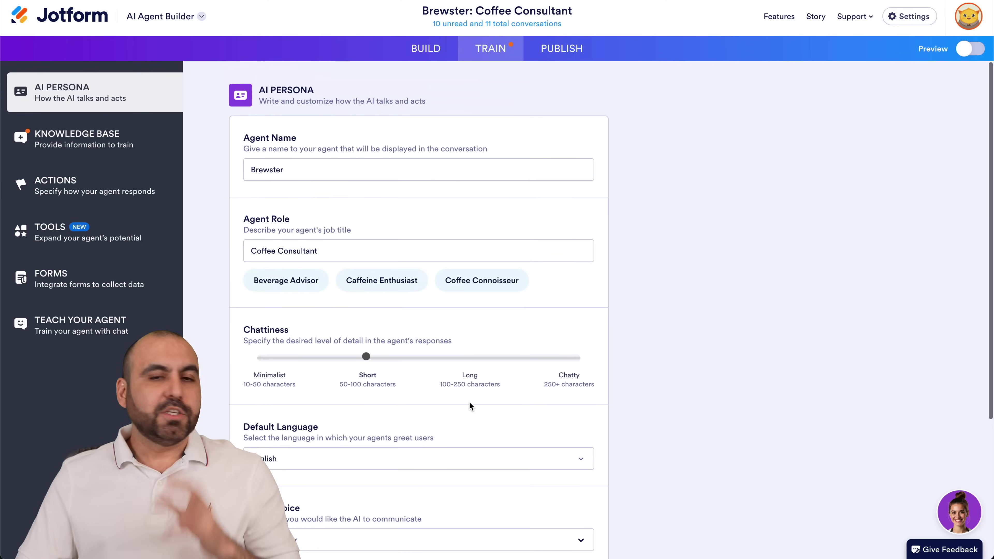
Step: Look through the agent's knowledge base for its links, PDF files and unanswered questions
left_click(79, 135)
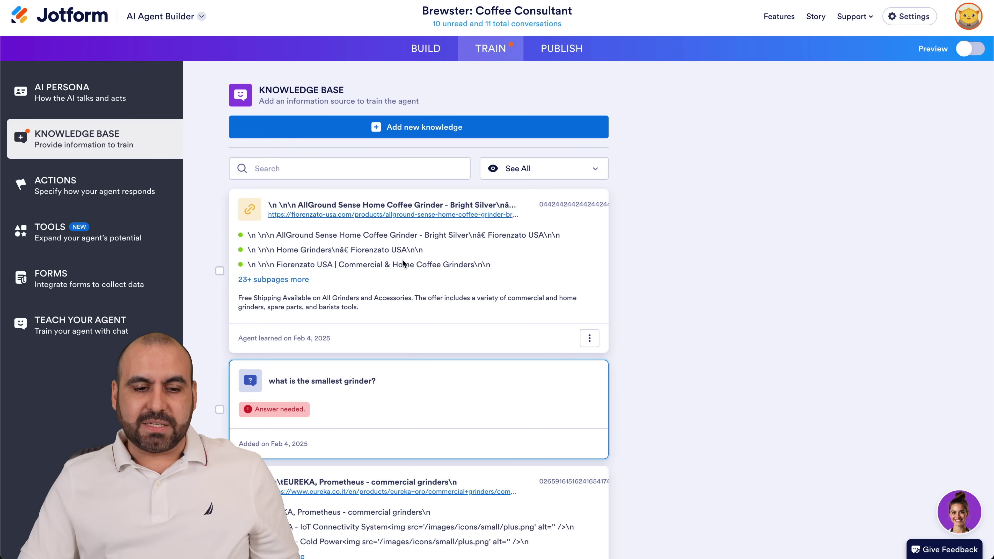
scroll(403, 263, "down", 20)
scroll(426, 281, "down", 15)
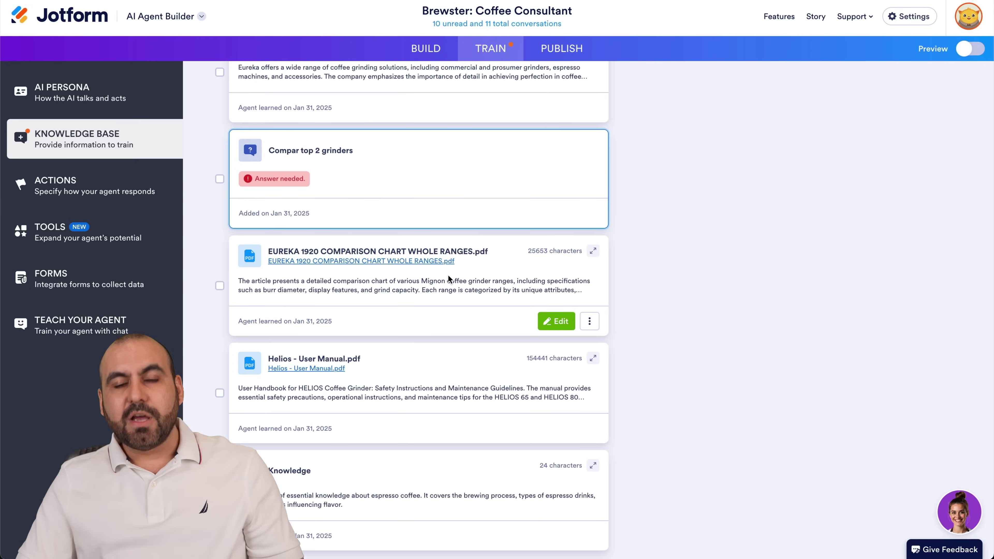
scroll(411, 386, "up", 10)
scroll(411, 387, "up", 1)
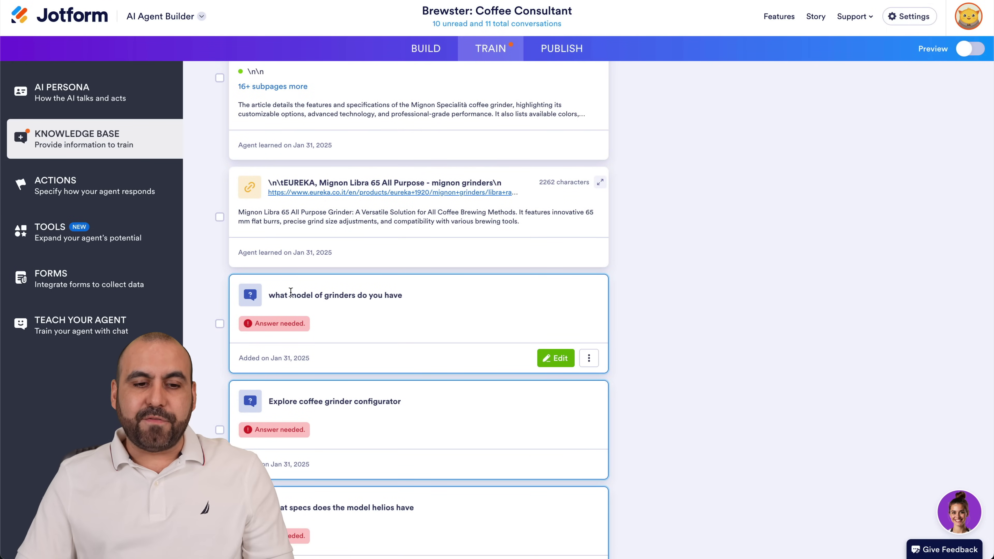
Step: View the answer form for the unanswered question "what model of grinders do you have" and return to the knowledge list
left_click_drag(267, 294, 410, 297)
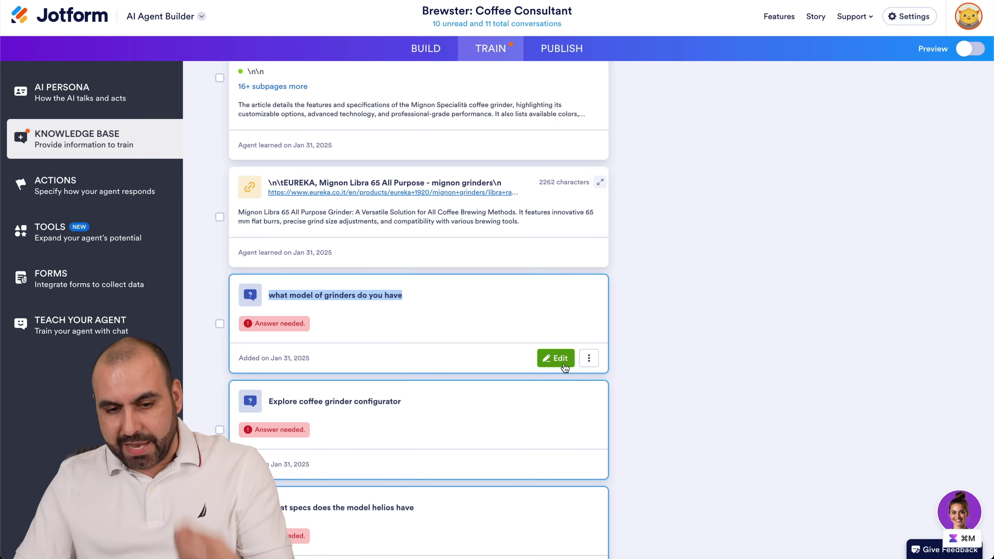
left_click(556, 358)
left_click(382, 259)
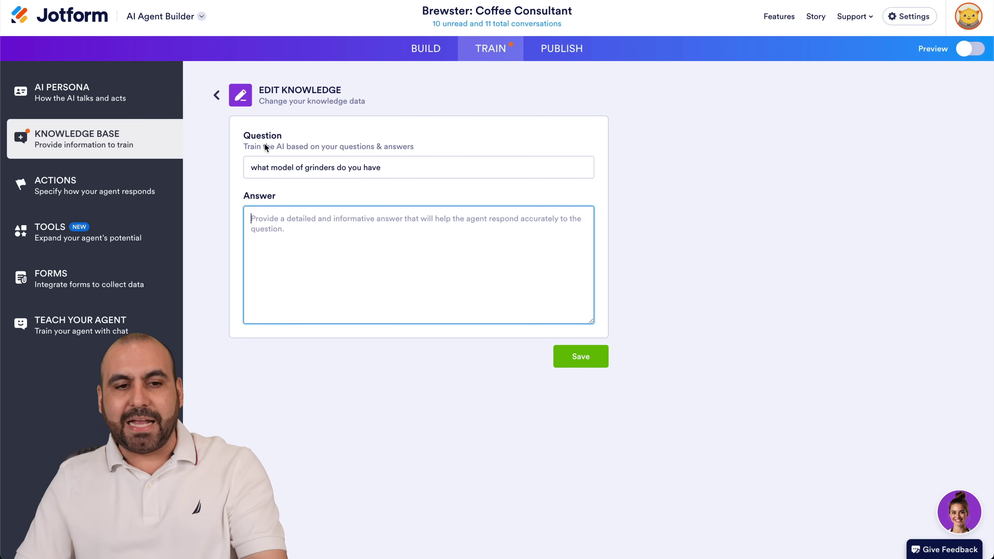
left_click(217, 96)
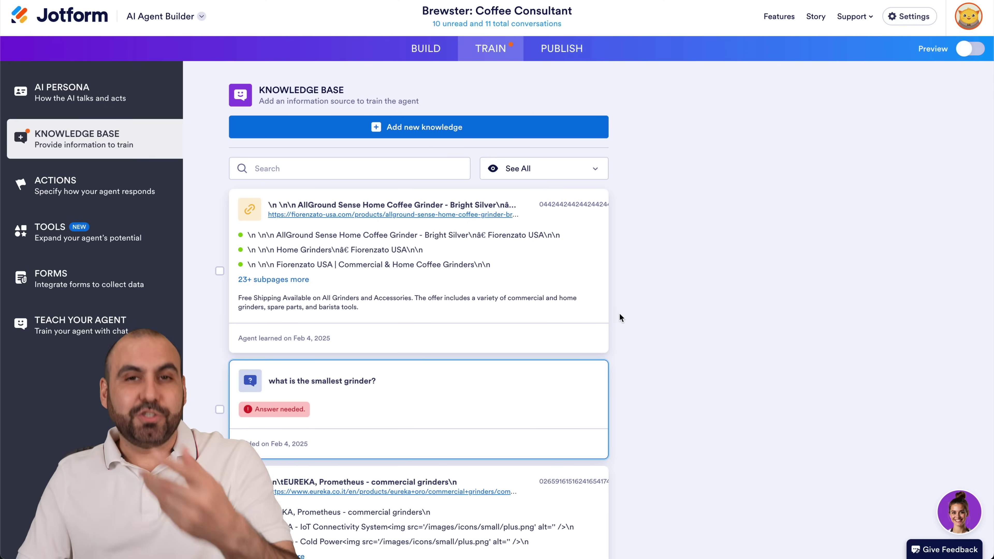
Step: View the knowledge source types available for a new entry and the free-text Knowledge form
left_click(435, 129)
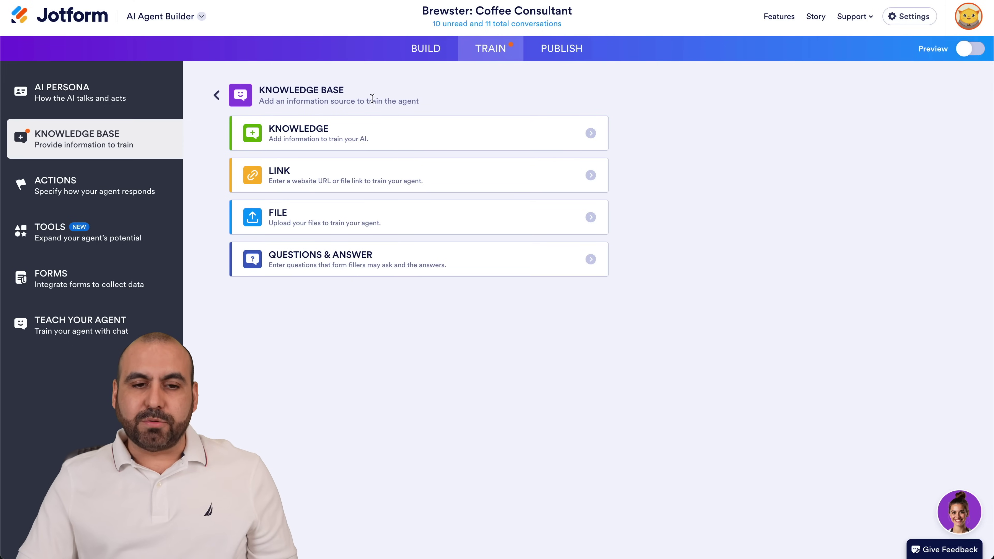
left_click(357, 144)
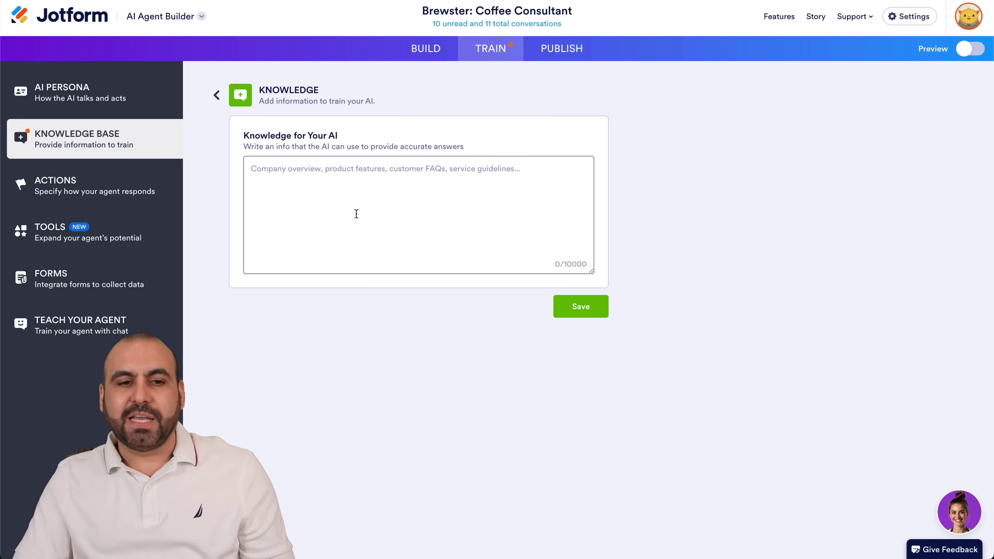
left_click(217, 95)
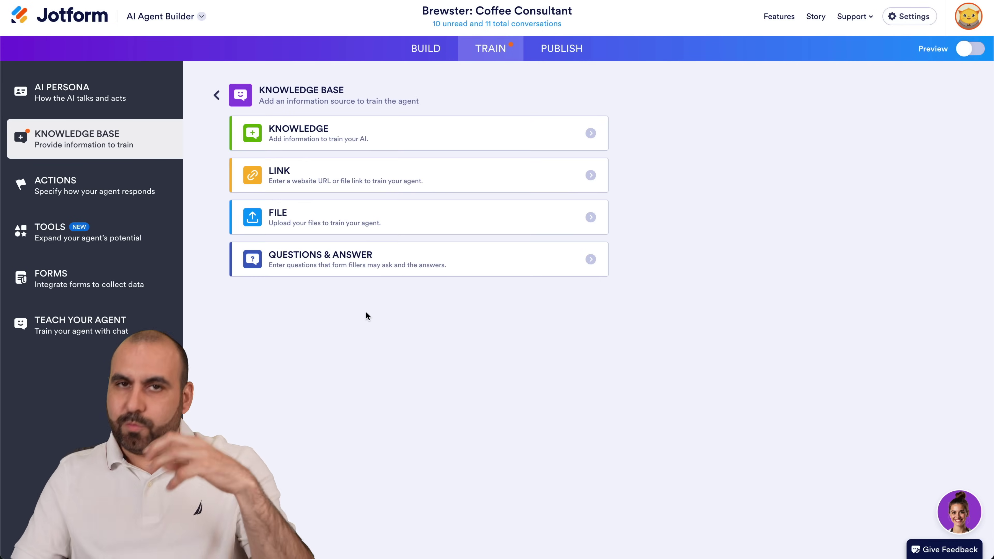
Step: Examine the Link form for crawling a URL and the File form for uploading training documents
left_click(379, 167)
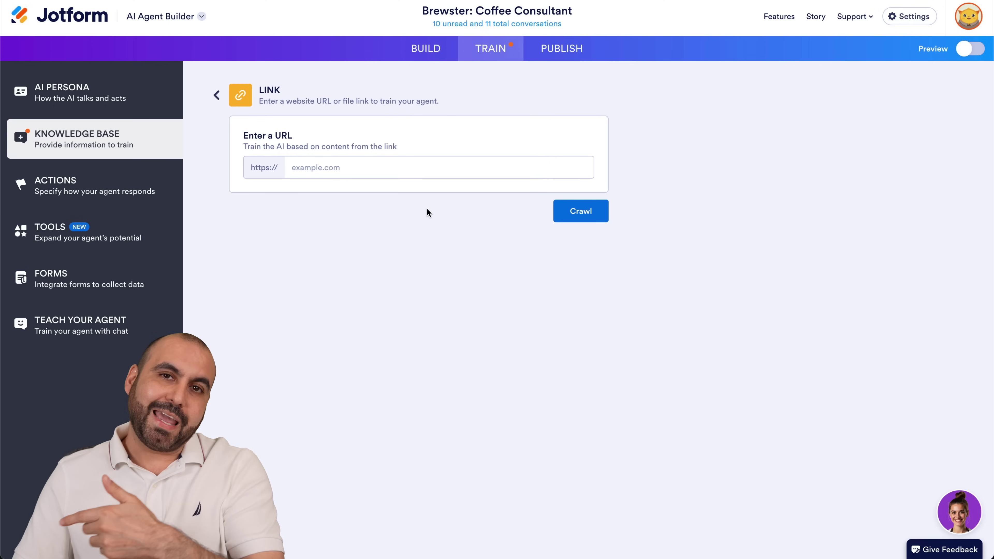
left_click(216, 96)
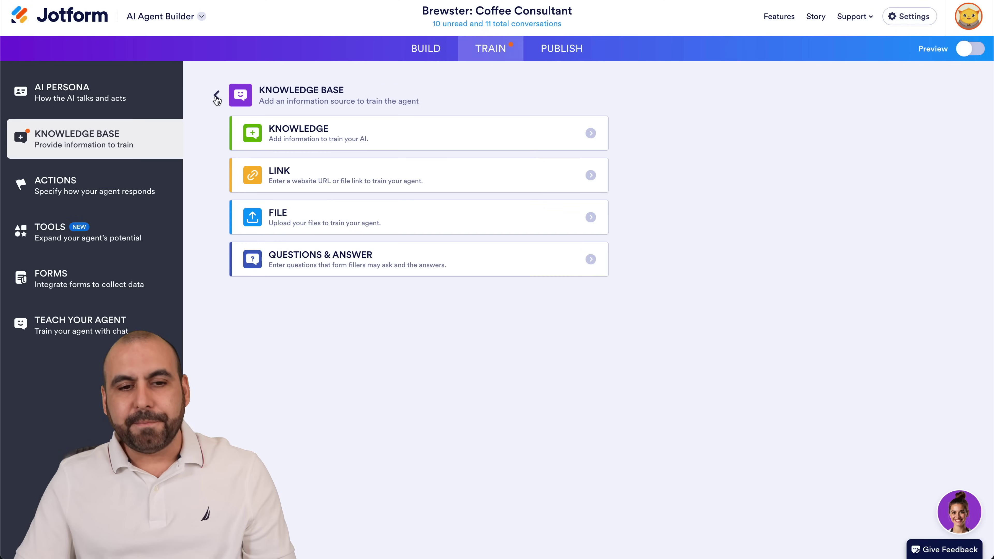
left_click(297, 218)
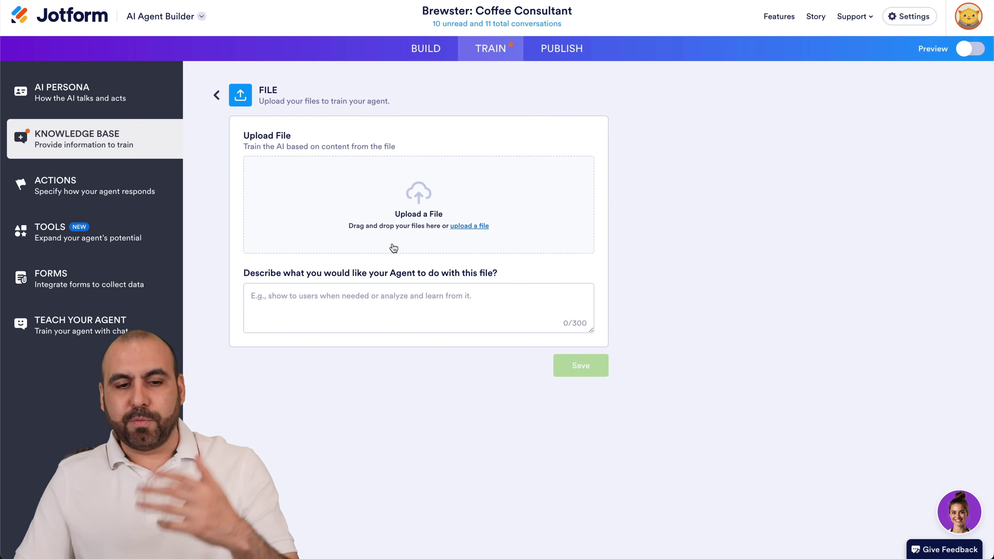
left_click(216, 96)
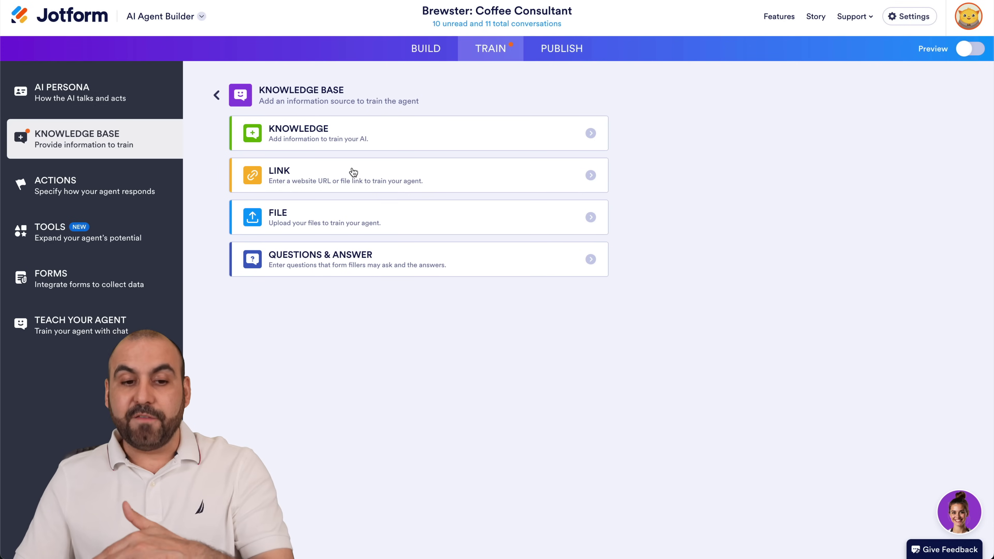
Step: Examine the Questions & Answer form with its question and answer fields
left_click(350, 265)
left_click(450, 170)
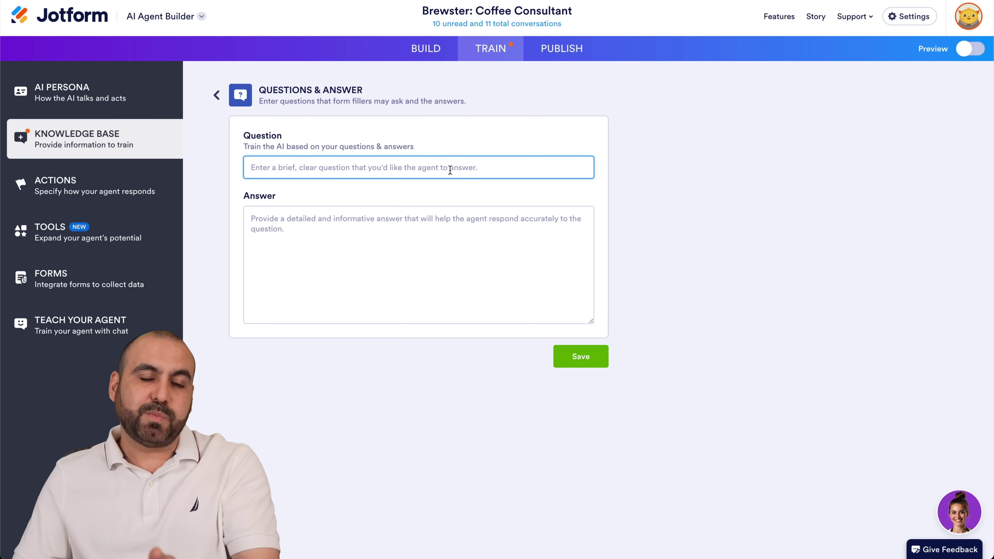
left_click(304, 273)
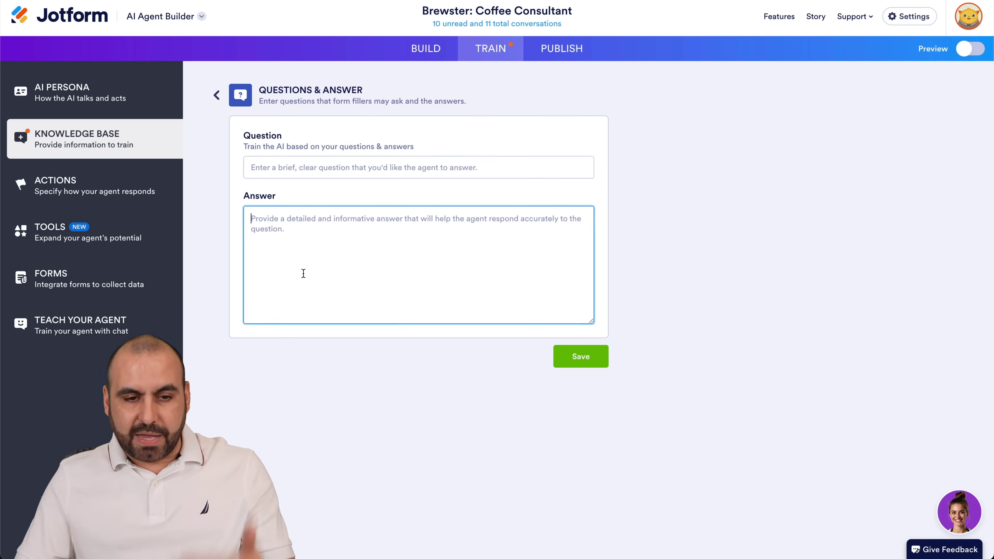
Step: Leave the Questions & Answer form for the knowledge list and view the agent's existing actions
left_click(226, 93)
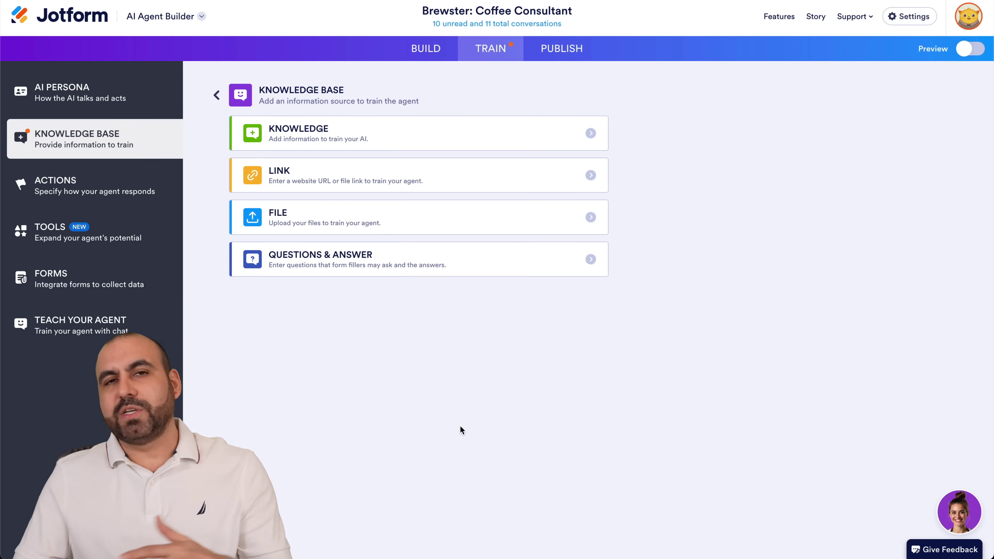
left_click(216, 96)
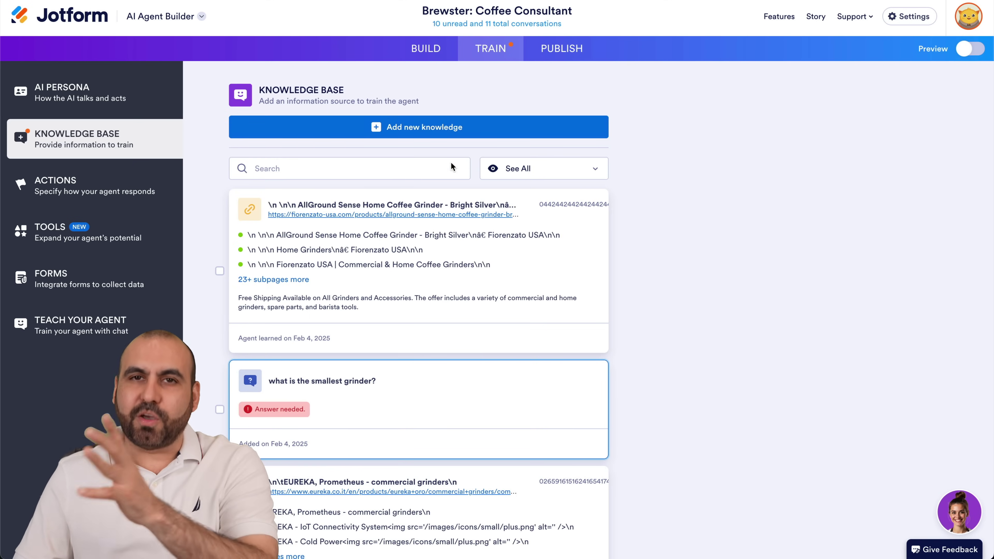
left_click(102, 200)
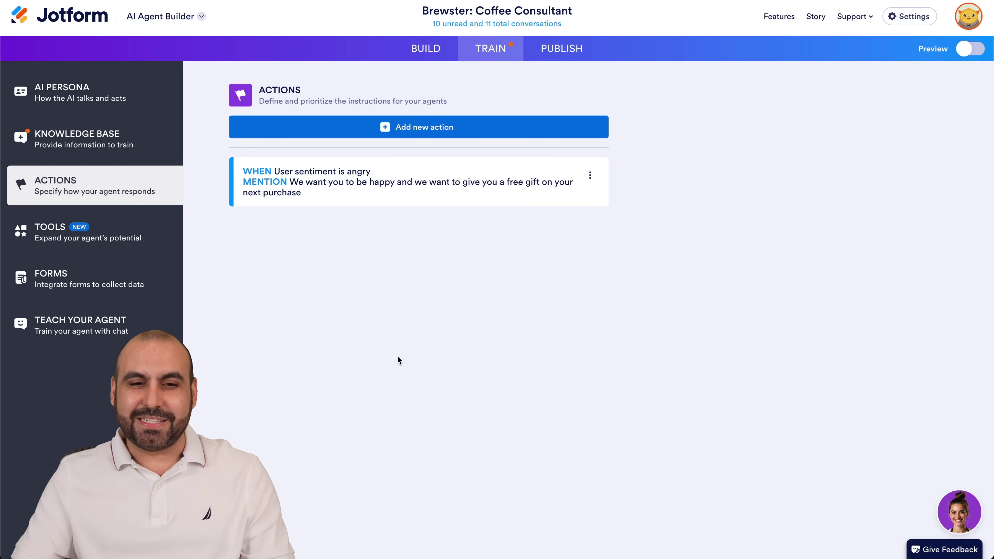
Step: Start a new action and examine the conditions available for its WHEN part
left_click(400, 131)
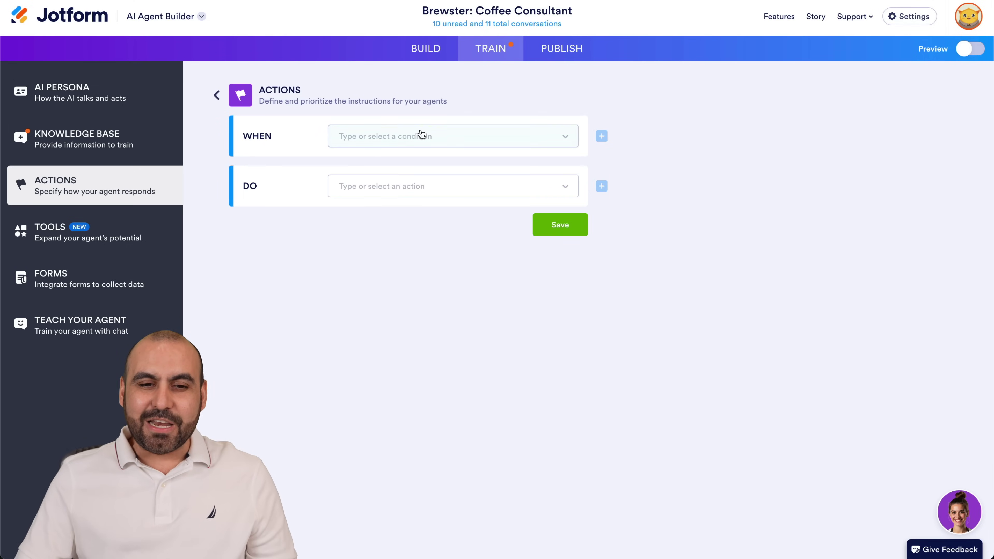
left_click(393, 137)
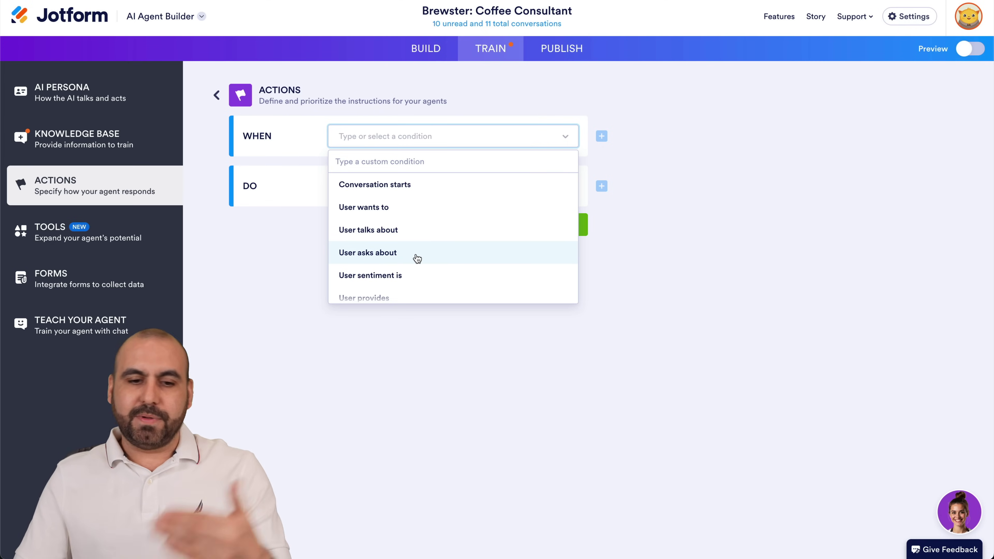
scroll(415, 259, "down", 1)
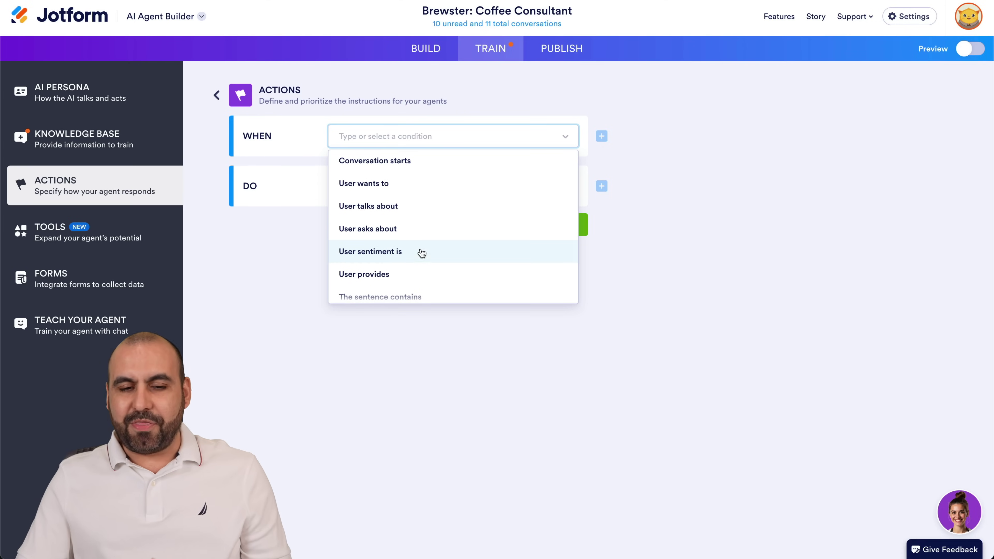
scroll(421, 253, "down", 1)
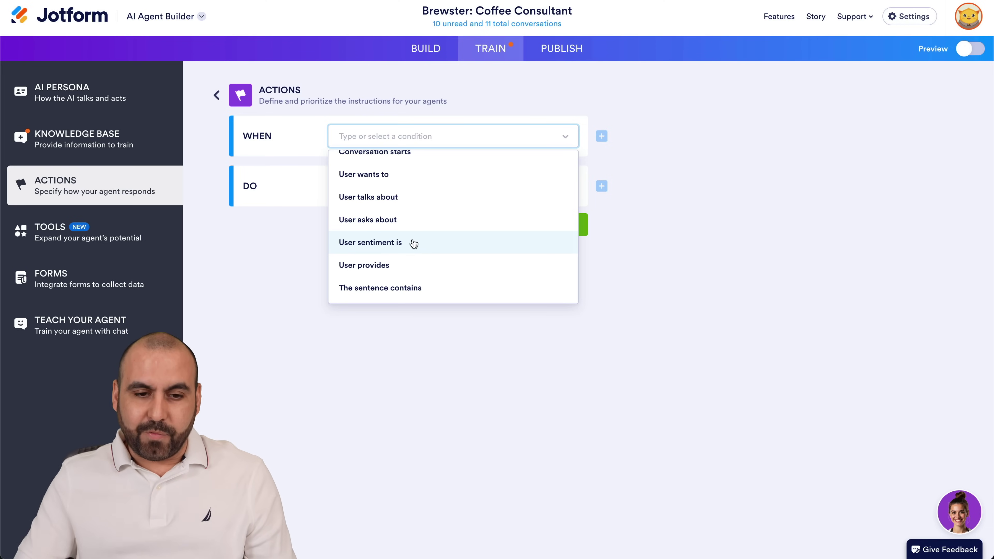
scroll(399, 269, "down", 1)
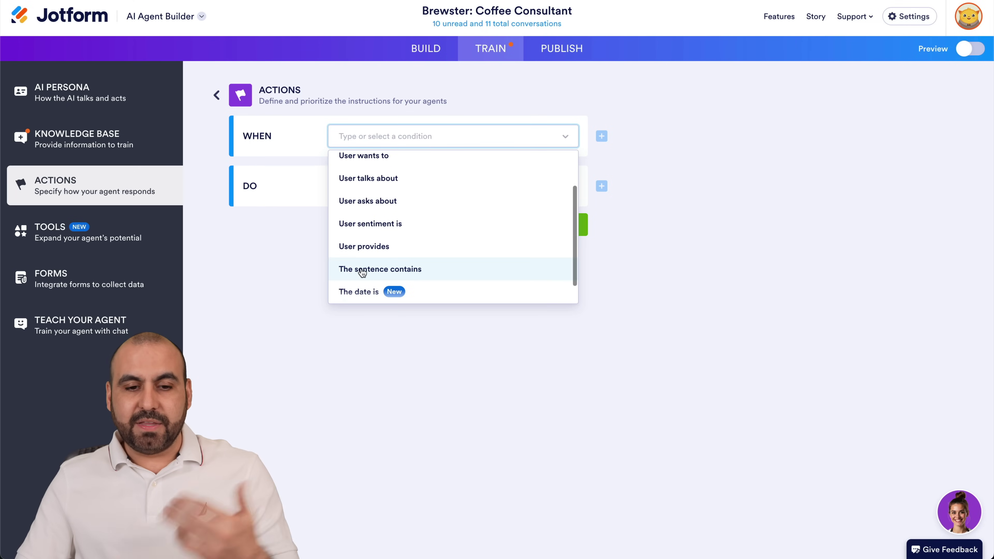
scroll(446, 269, "down", 1)
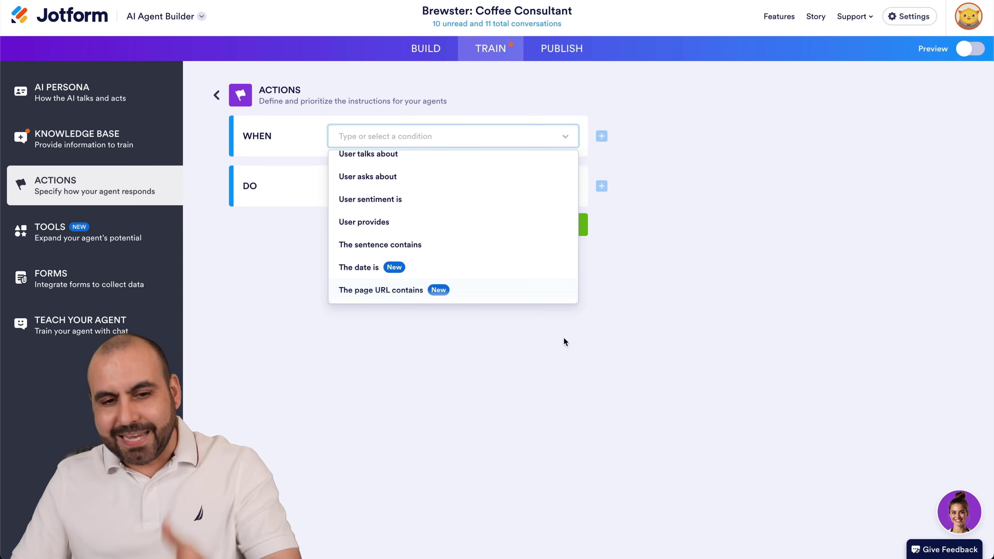
left_click(560, 347)
Step: Examine the actions available for the DO part, then return to the actions list without saving
left_click(403, 188)
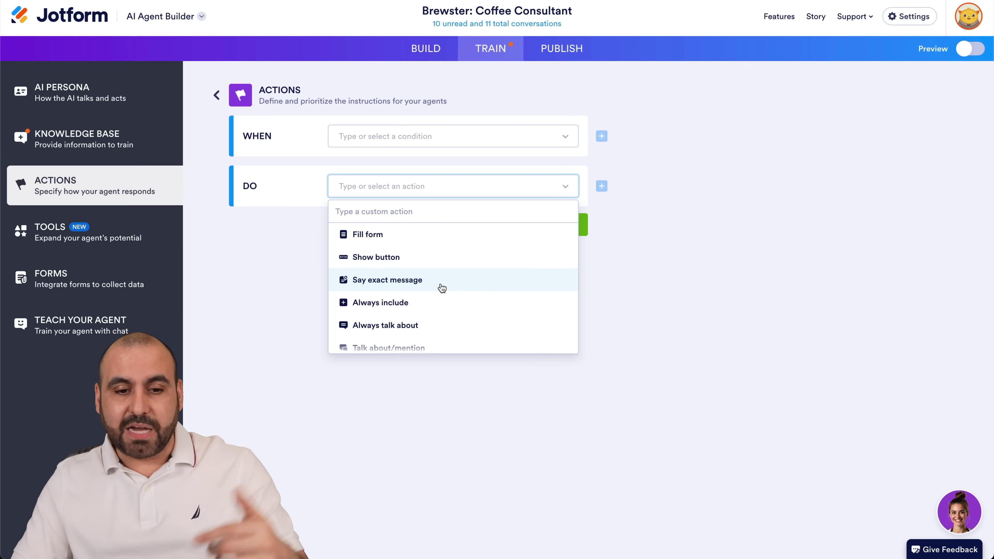
scroll(443, 309, "down", 3)
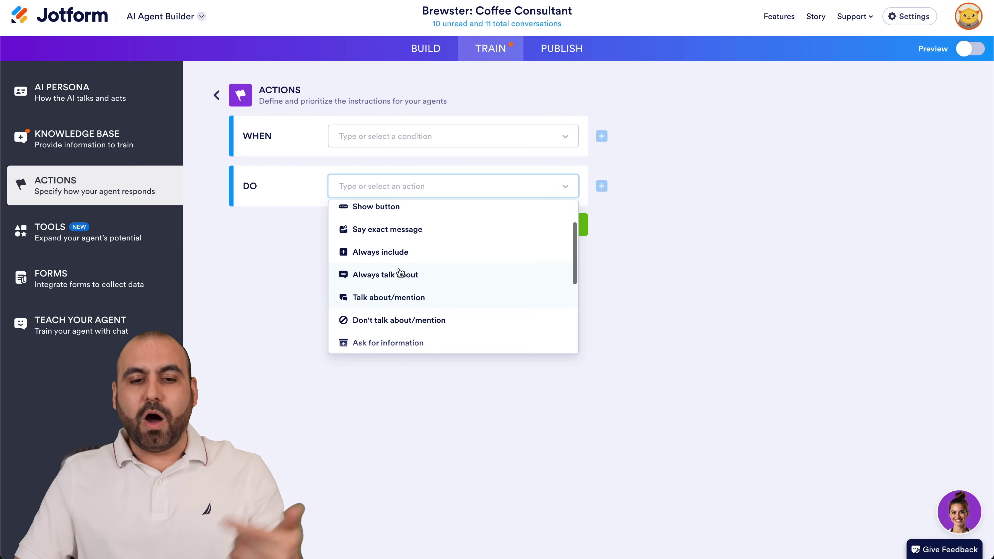
scroll(469, 270, "down", 1)
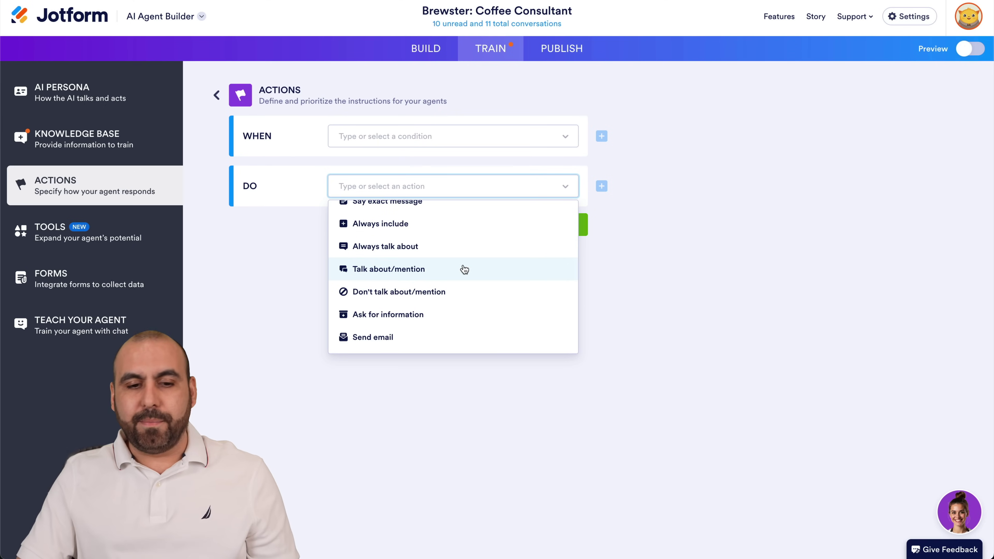
scroll(407, 292, "down", 2)
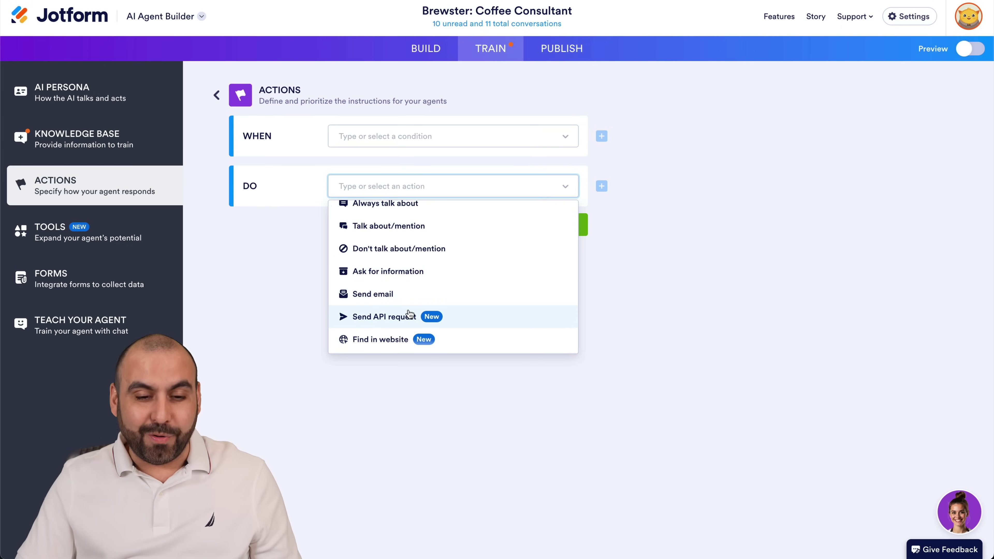
scroll(409, 313, "down", 2)
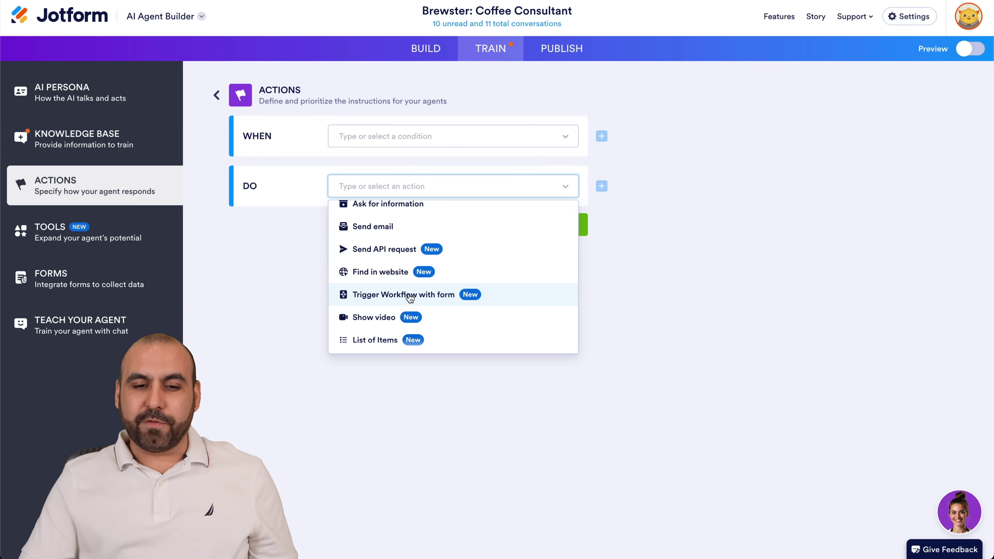
scroll(487, 296, "down", 1)
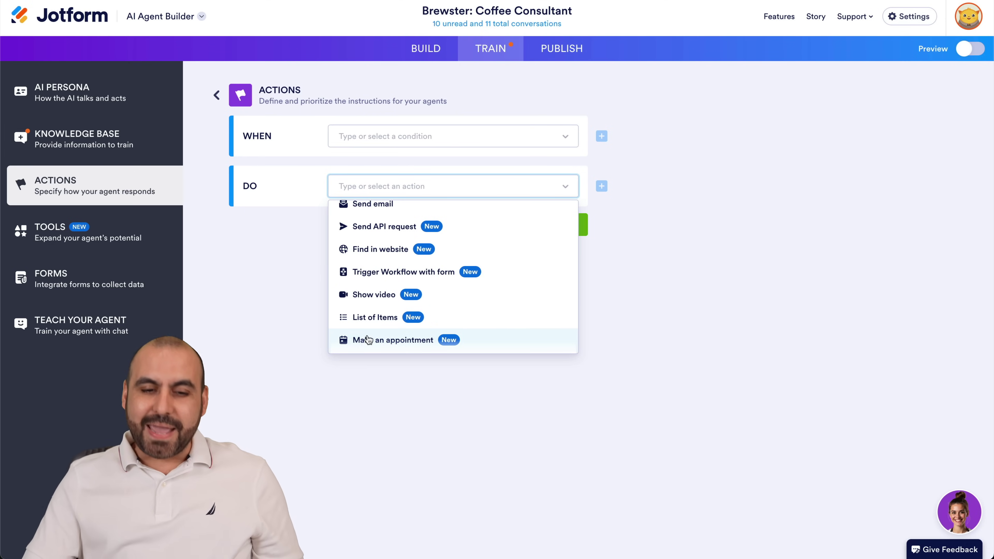
left_click(505, 404)
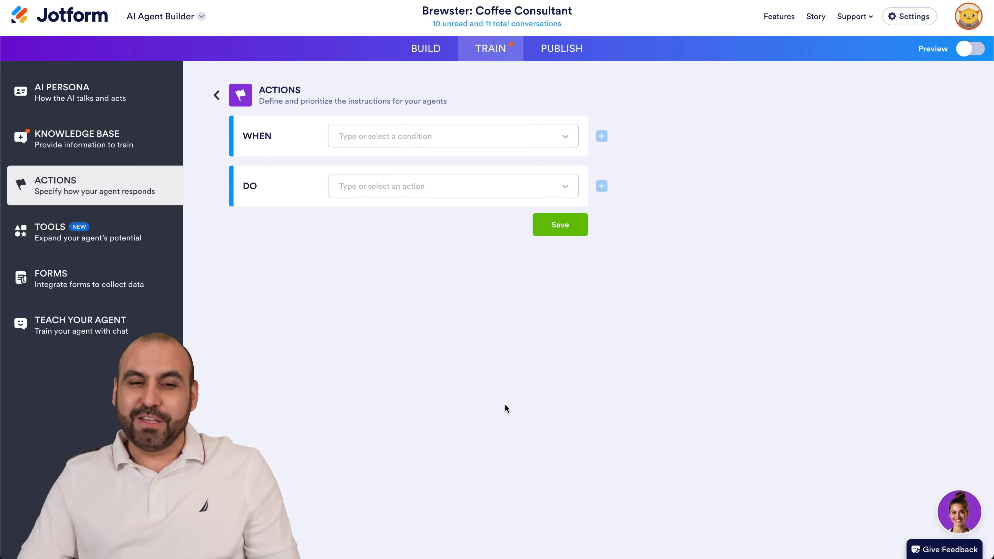
left_click(216, 95)
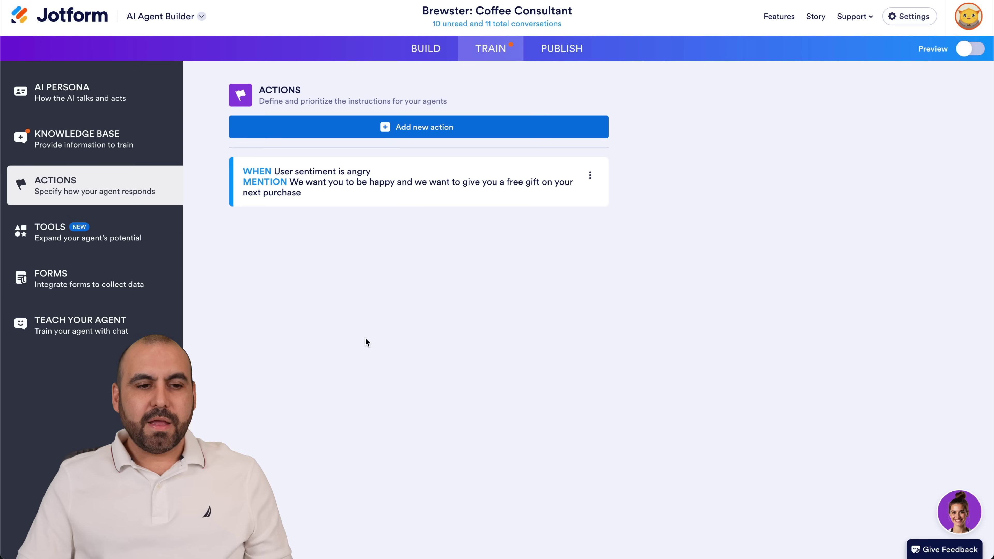
Step: Look through the entire catalogue of tools that can be added to the agent
left_click(115, 229)
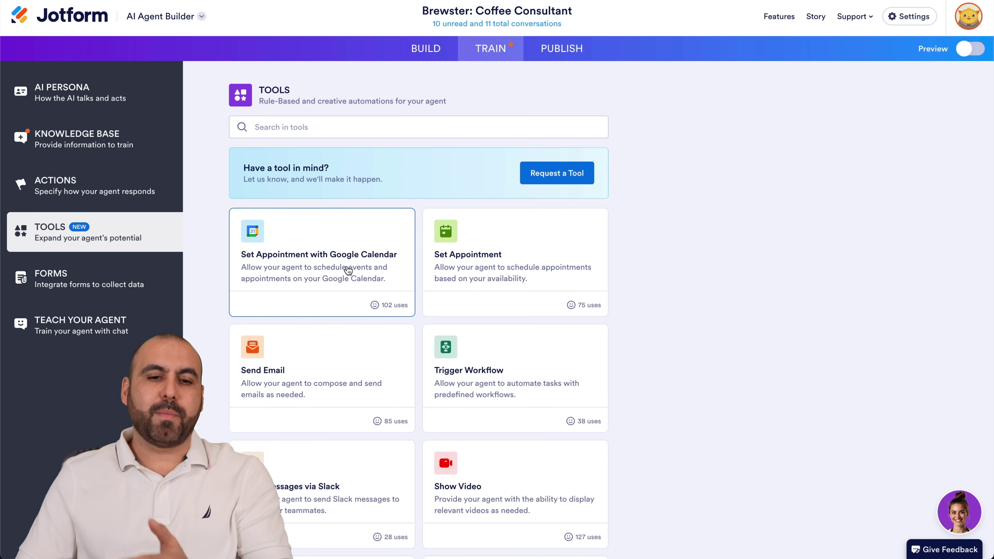
scroll(350, 272, "down", 1)
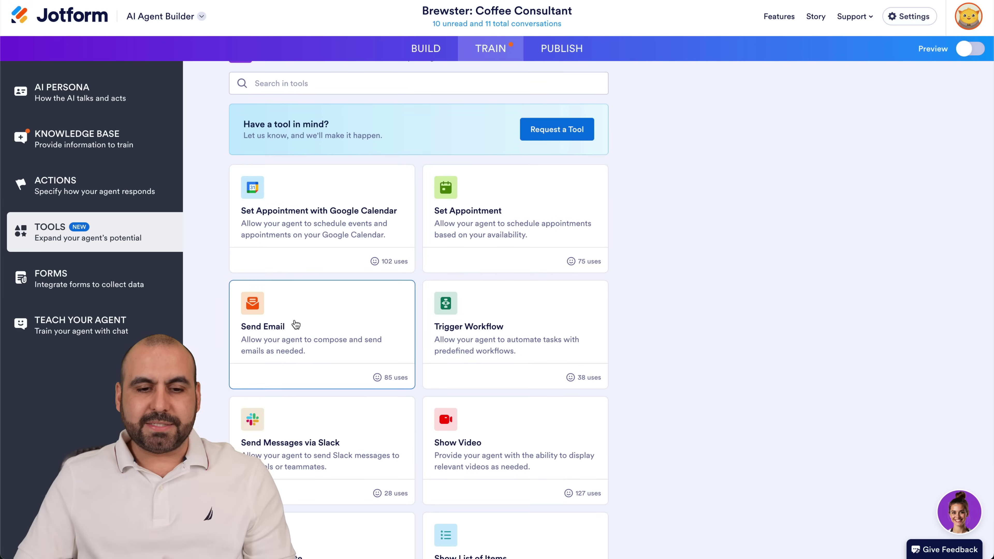
scroll(295, 324, "down", 2)
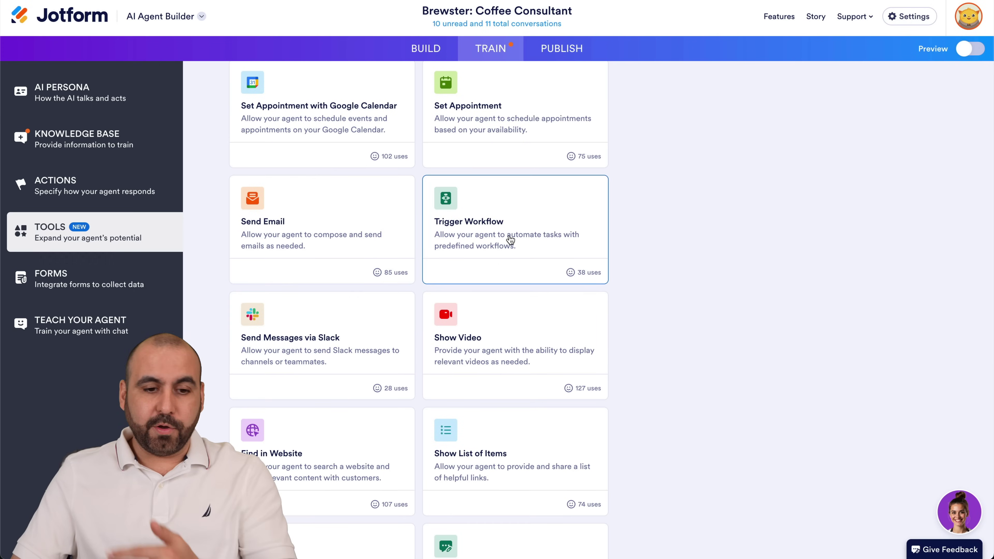
scroll(510, 240, "down", 2)
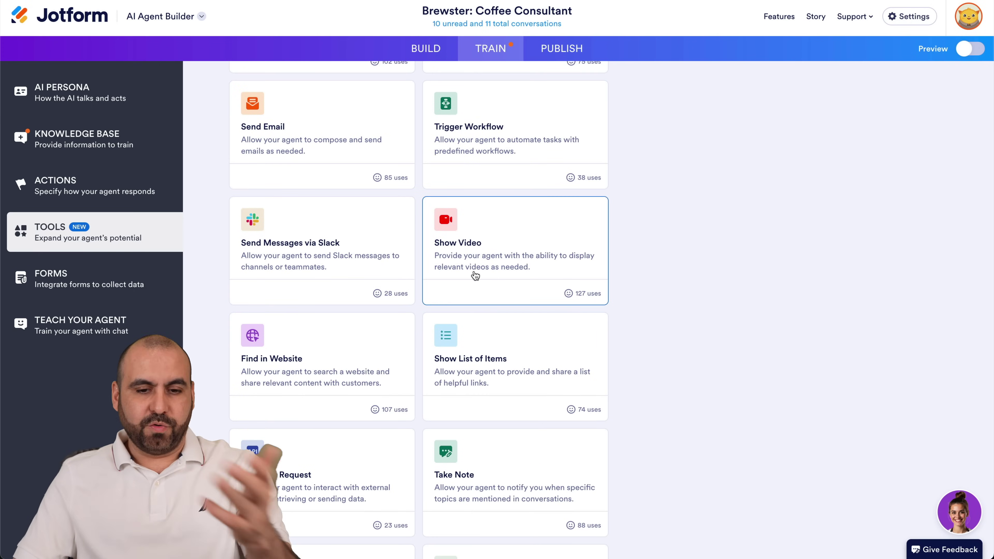
scroll(474, 275, "down", 2)
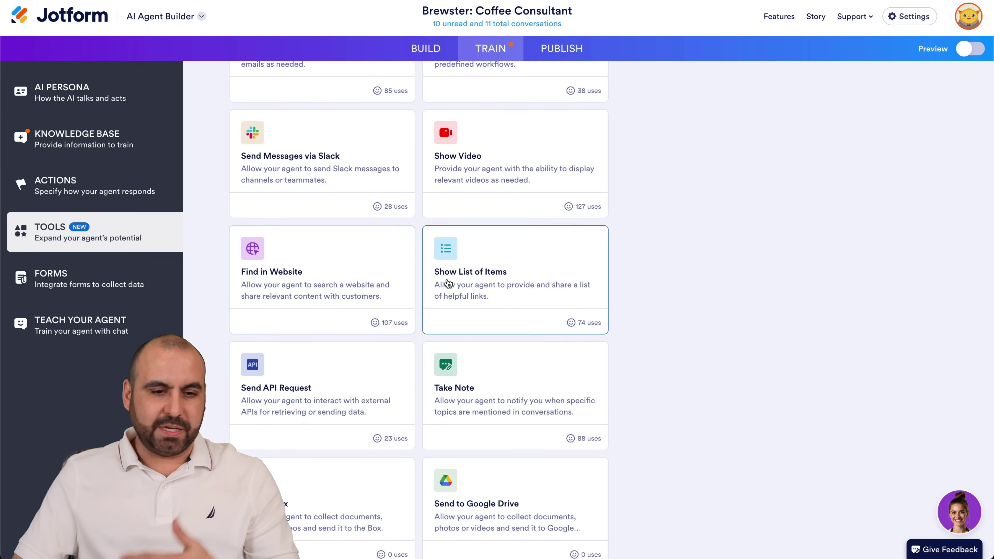
scroll(448, 283, "down", 1)
scroll(449, 284, "down", 5)
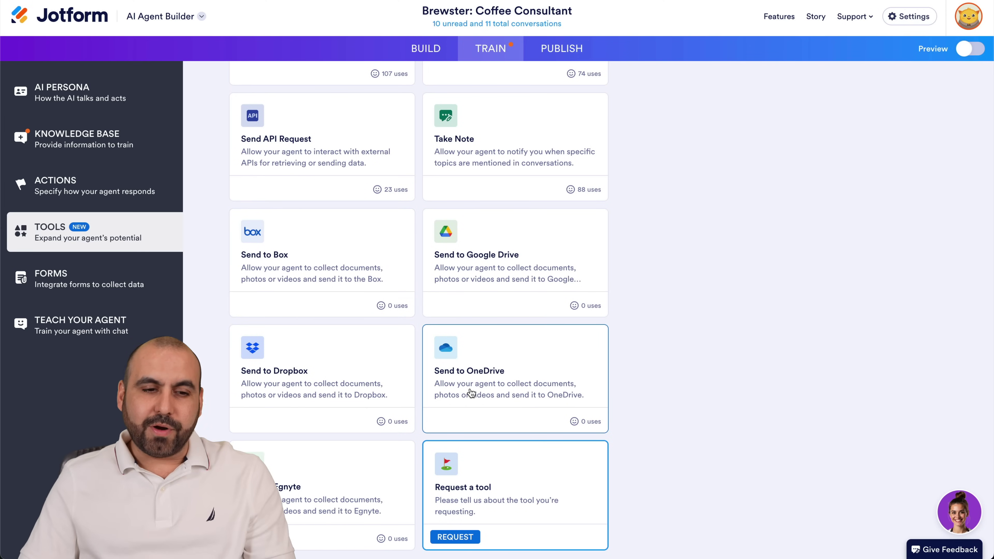
Step: Add the Coffee Survey form to the agent for collecting data
left_click(97, 286)
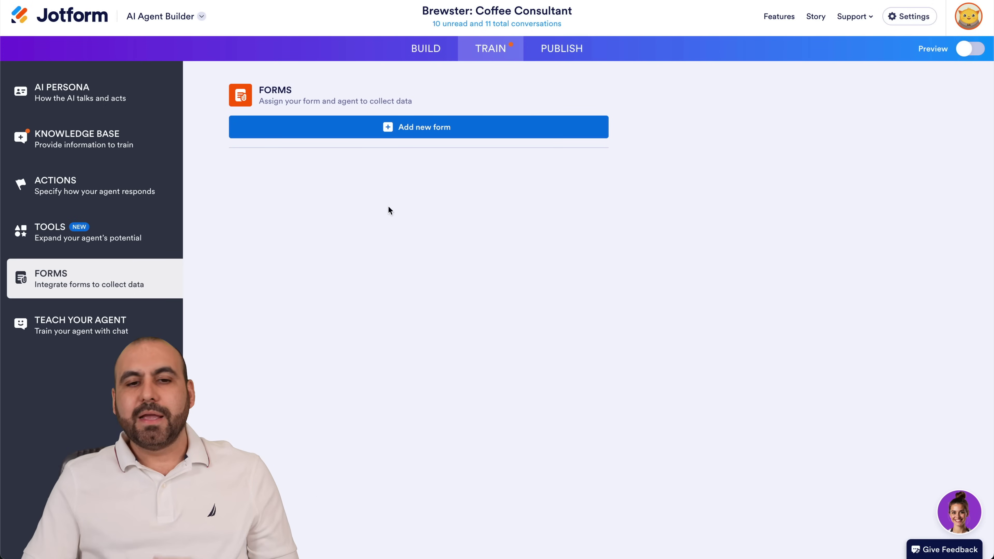
left_click(460, 134)
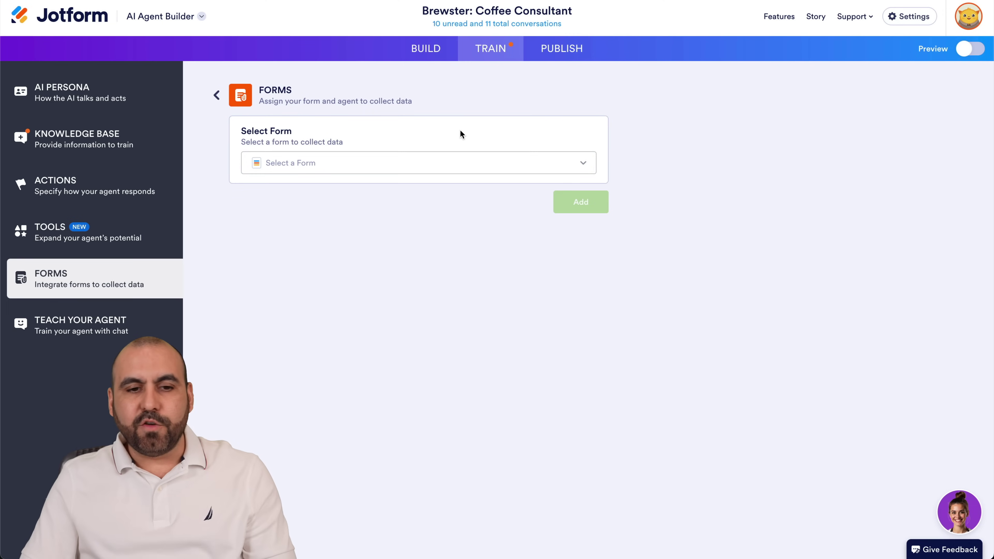
left_click(381, 163)
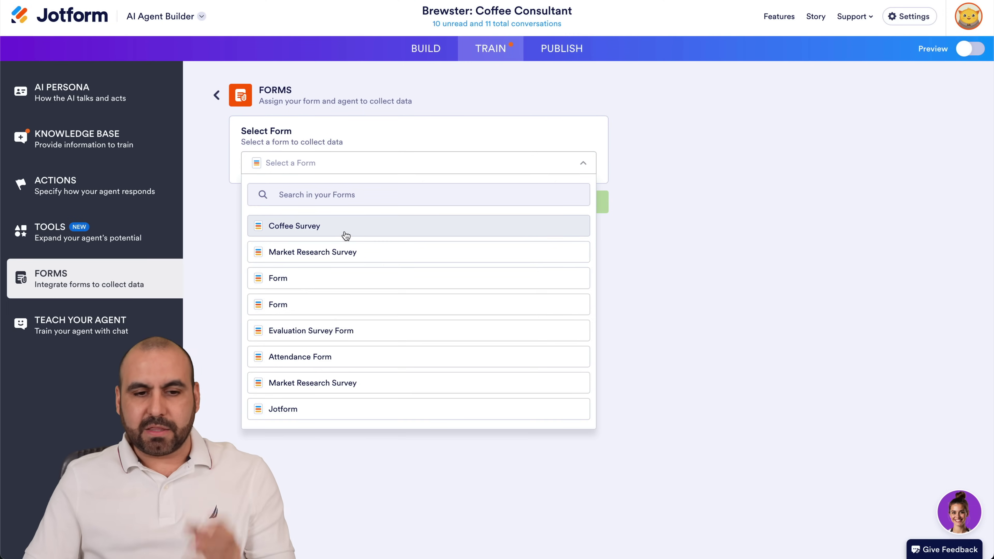
left_click(323, 230)
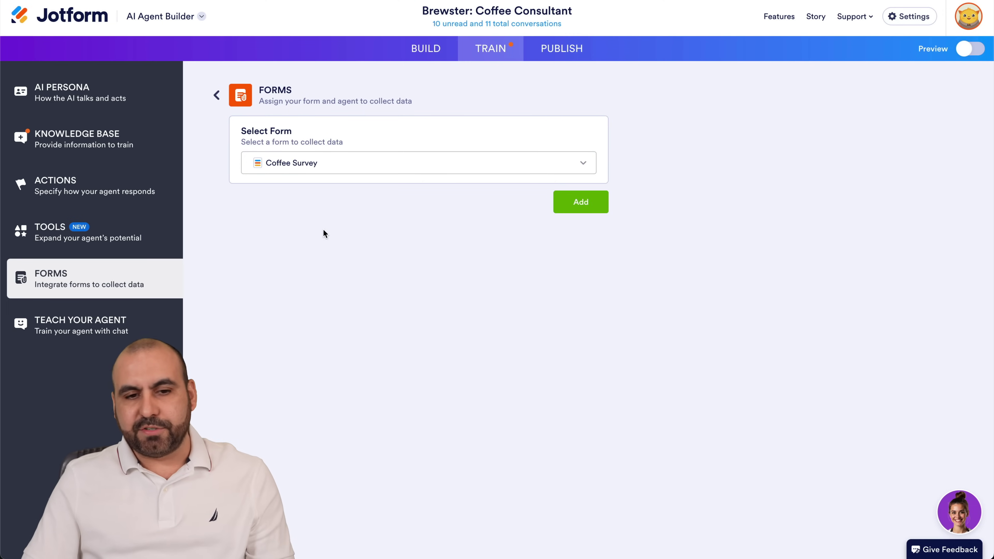
left_click(575, 208)
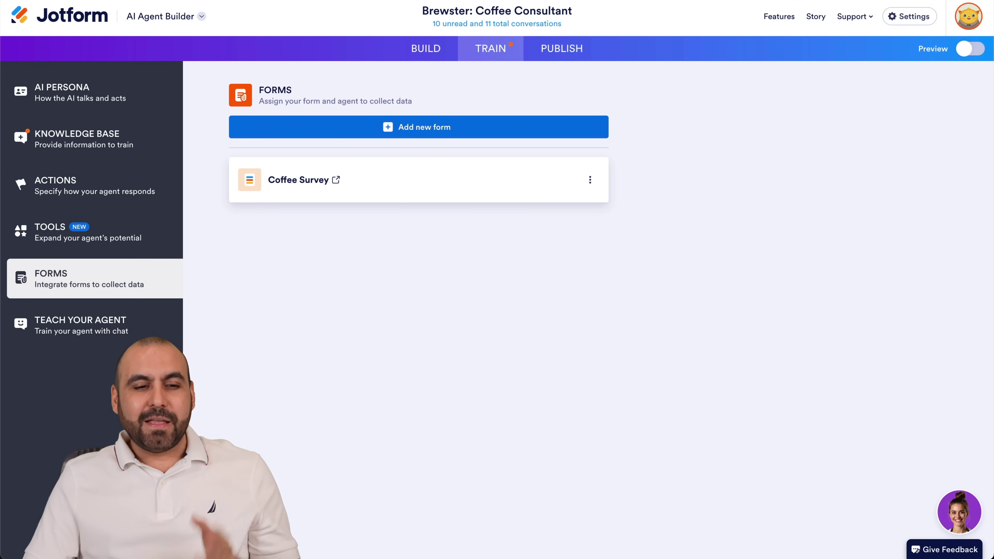
Step: Review the Teach Your Agent conversation down to its latest messages and return to the agent's design view
left_click(109, 328)
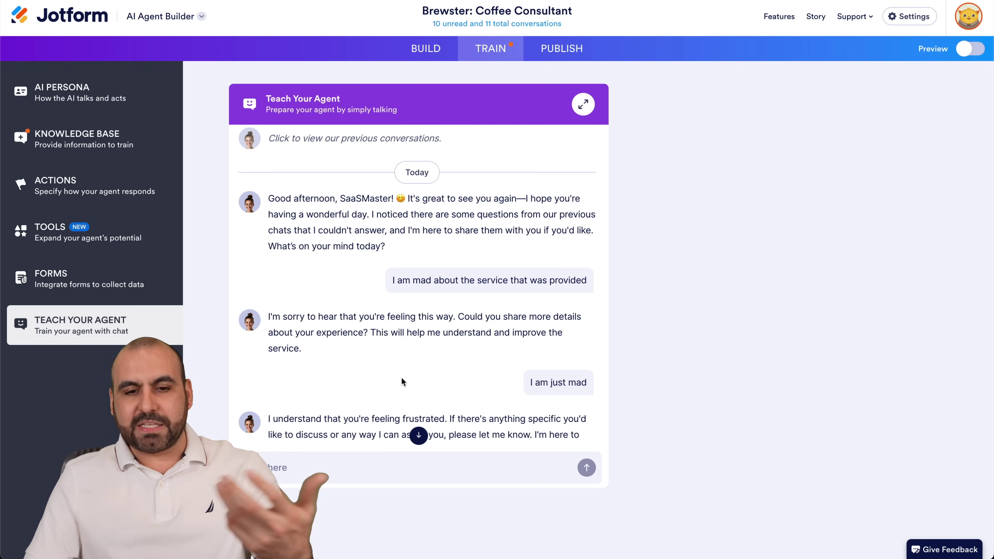
left_click(418, 435)
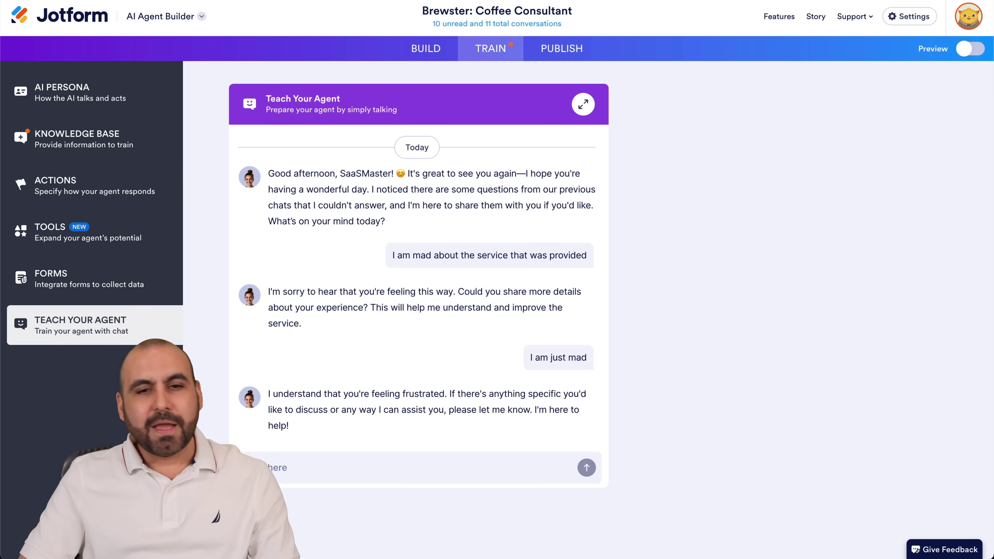
left_click(426, 47)
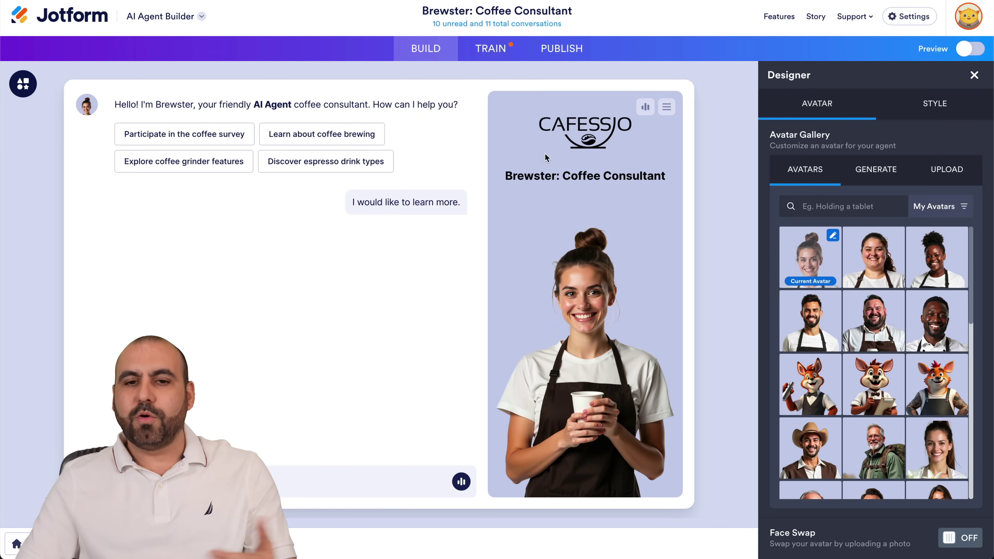
Step: View the agent's direct share link and sharing options, and preview the Page Embed style on a sample site
left_click(559, 56)
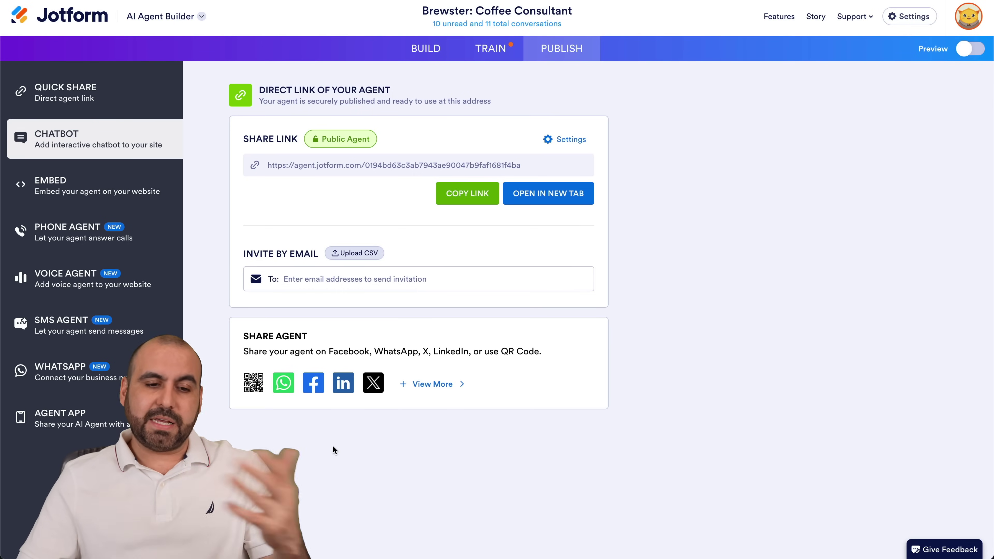
left_click(139, 187)
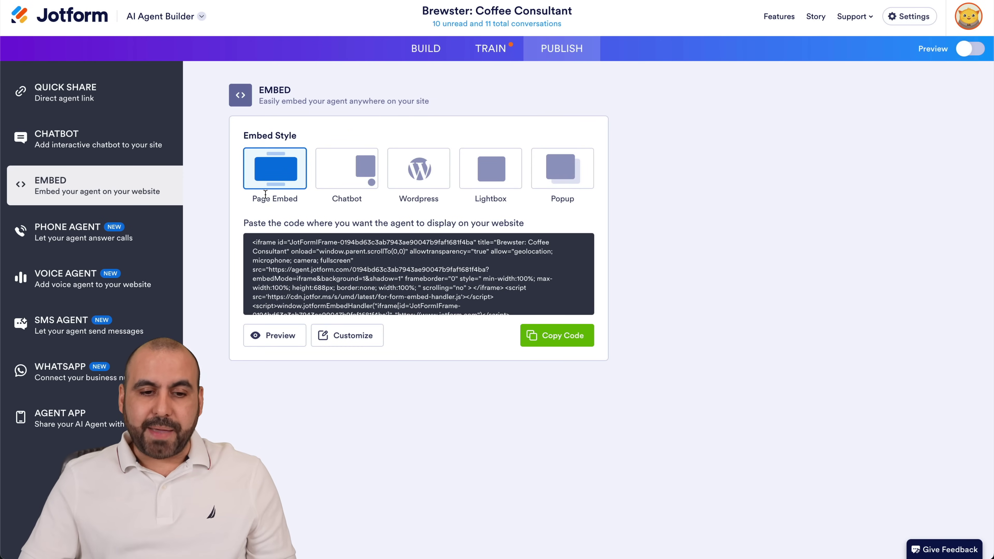
left_click(274, 335)
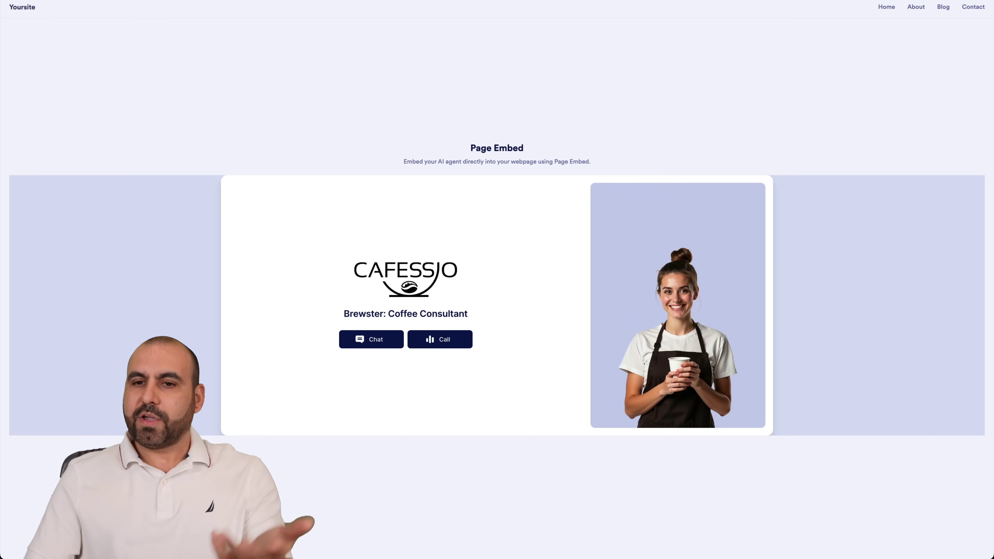
key("ctrl+w")
Step: Select the Chatbot embed style and review its customization options for greeting, pulsing, automatic opening and position without changing them
left_click(354, 184)
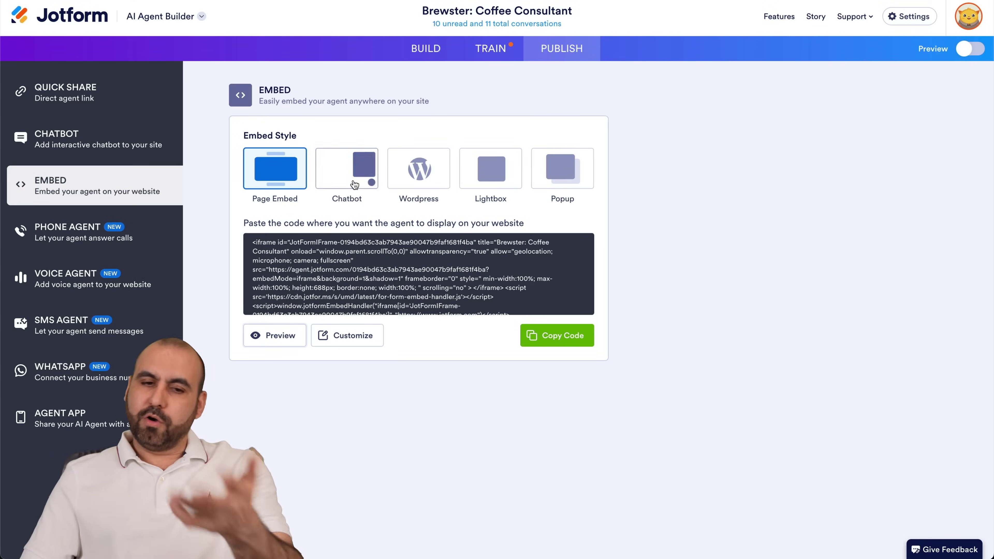
left_click(362, 335)
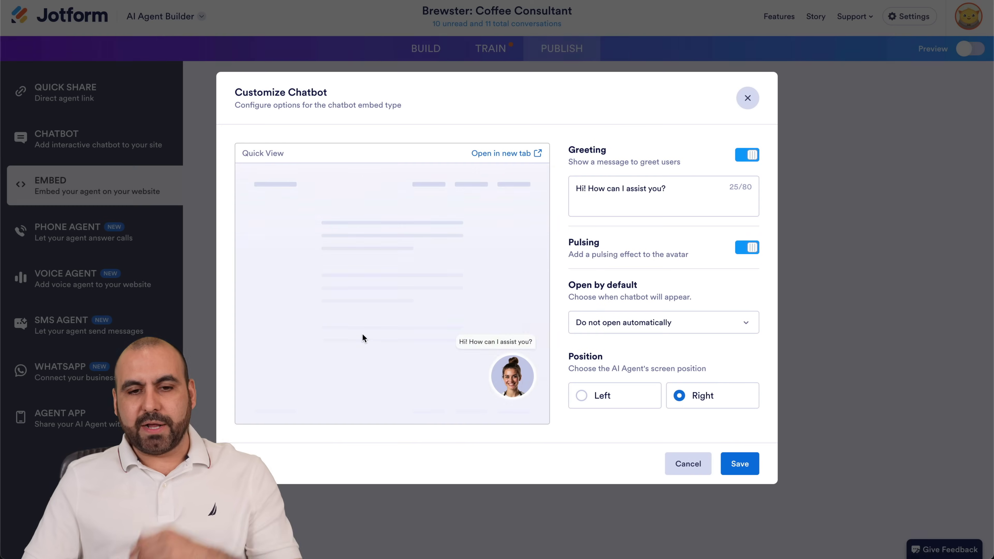
left_click_drag(570, 150, 607, 151)
left_click(595, 234)
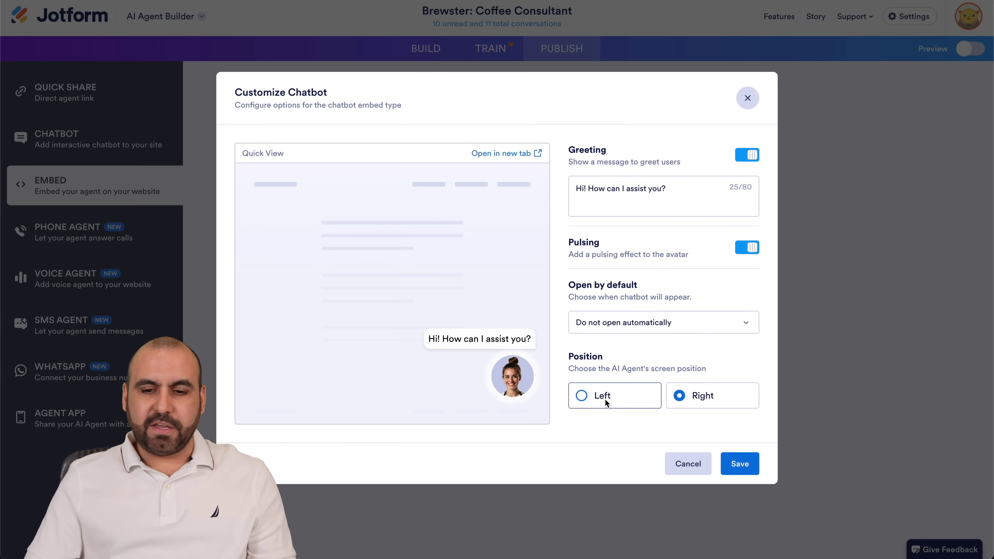
left_click(746, 99)
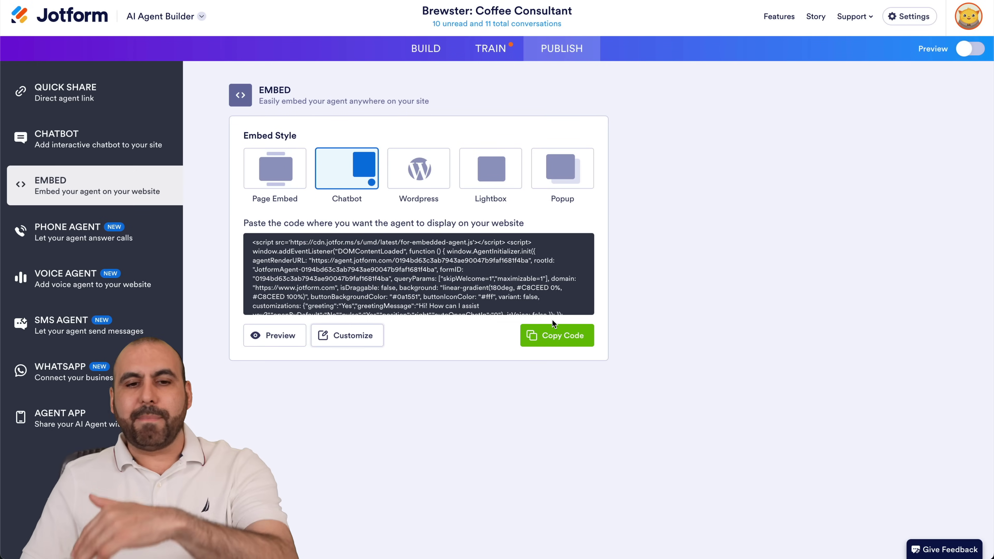
Step: View the embed code for the Wordpress, Lightbox and Popup embed styles
left_click(414, 182)
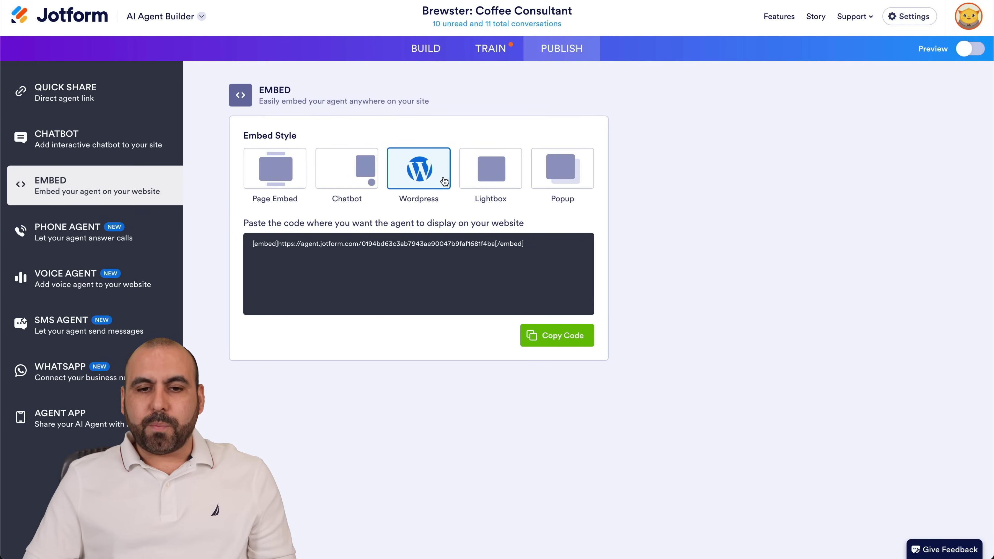
left_click(490, 172)
left_click(558, 180)
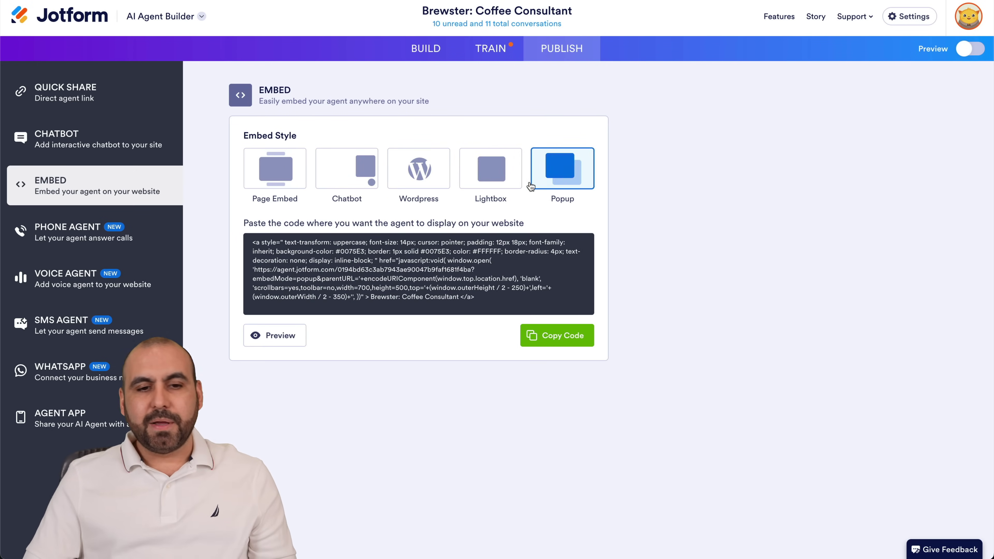
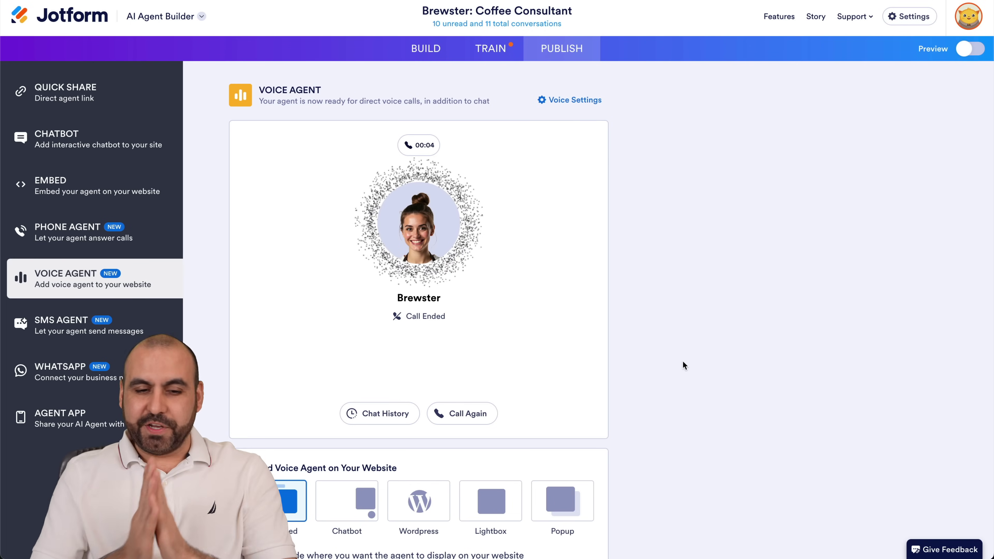
Step: Review the Voice Agent embed styles and the voices available in its settings, and go to the SMS Agent publishing option
scroll(682, 365, "down", 4)
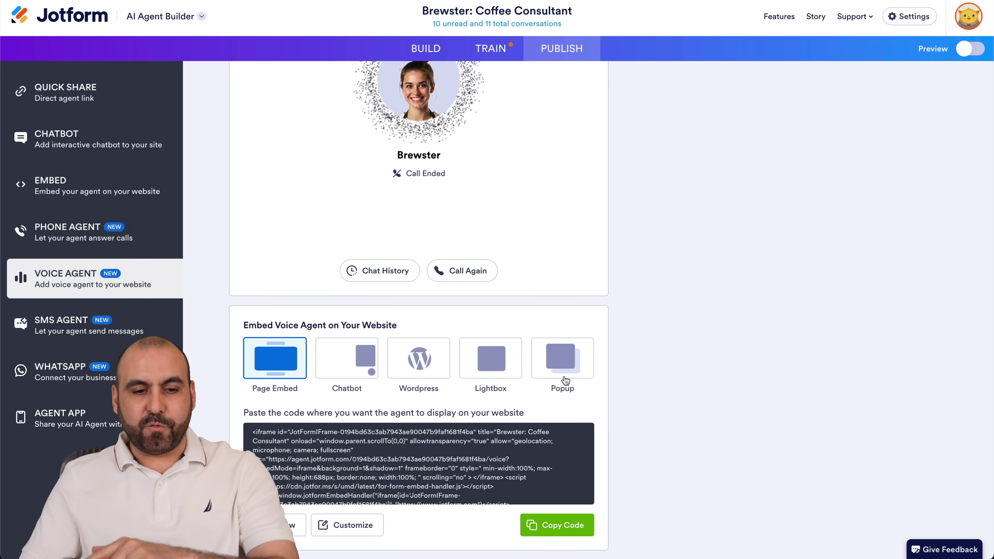
scroll(563, 138, "up", 4)
left_click(570, 101)
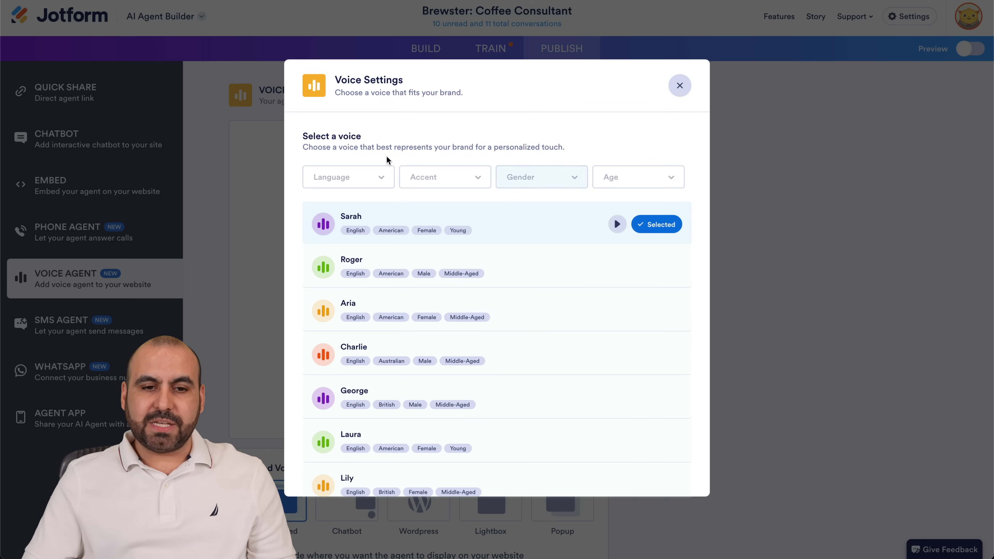
left_click(671, 91)
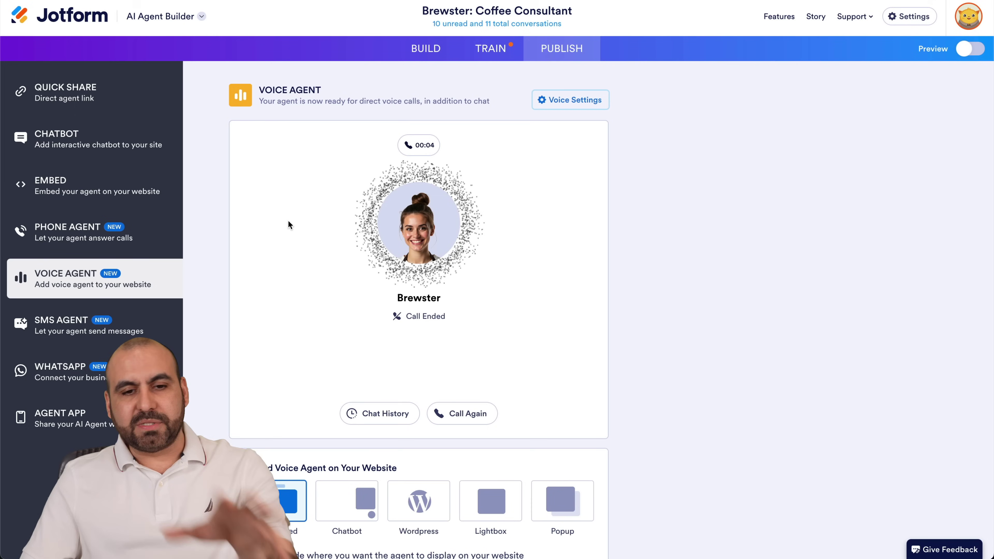
left_click(122, 321)
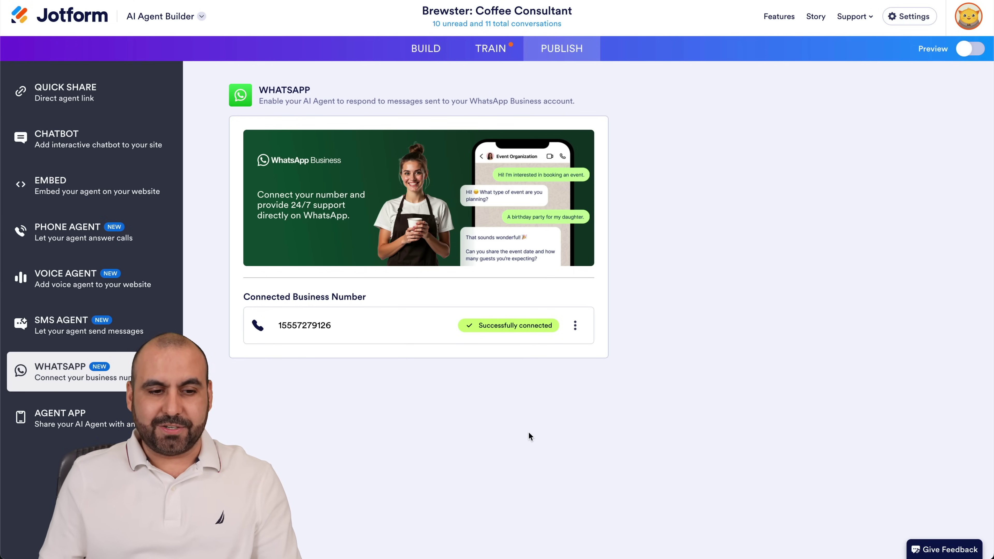
Step: Open the chat in the Agent App phone preview, copy the app's share link, and return to the agent's design view
left_click(77, 409)
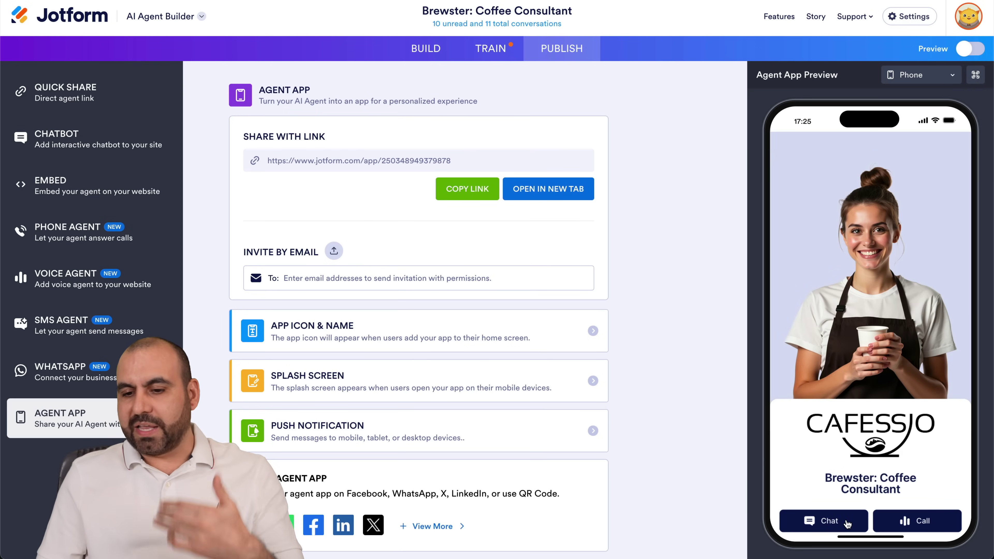
left_click(833, 522)
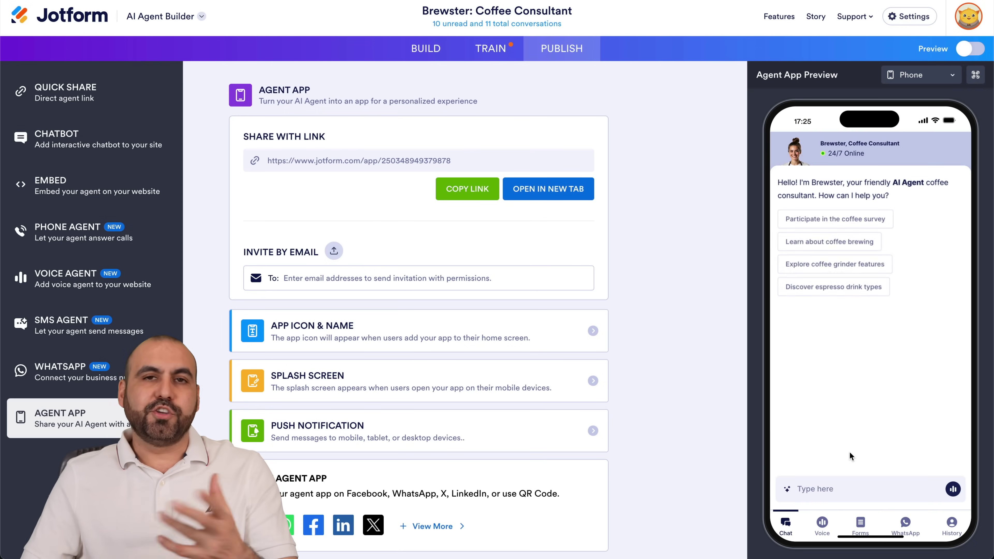
left_click(467, 189)
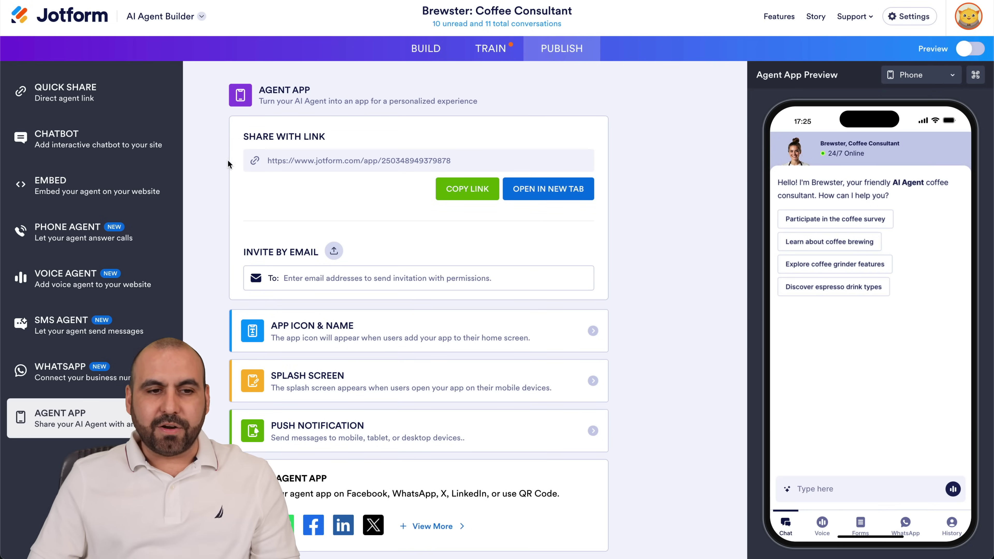
left_click(426, 48)
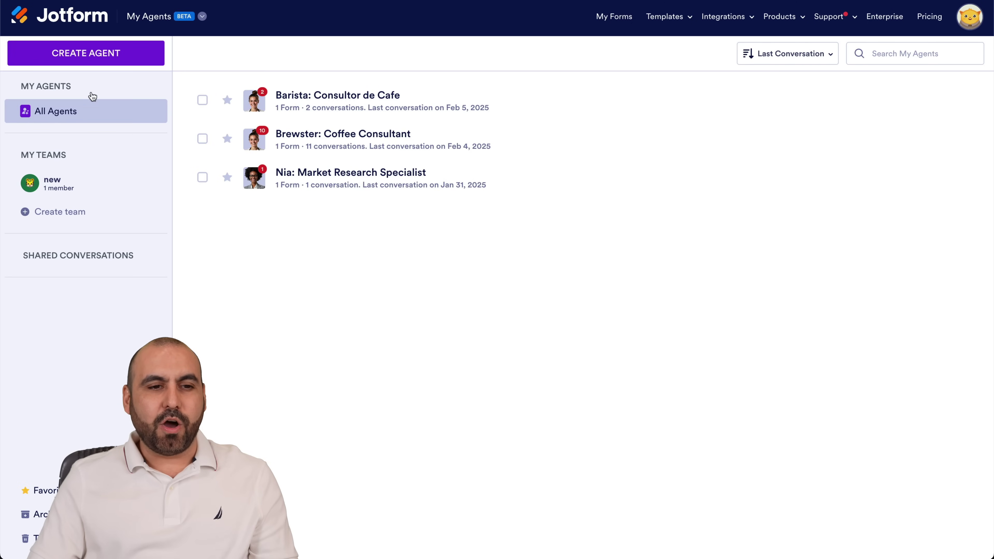
Step: Create a new AI agent from scratch using the suggested Feedback Agent description
left_click(97, 54)
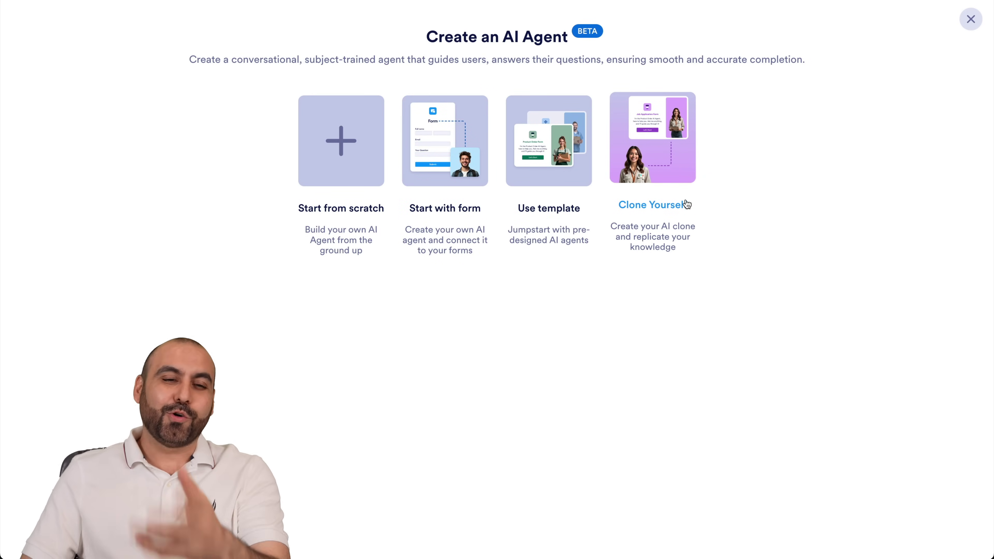
left_click(345, 154)
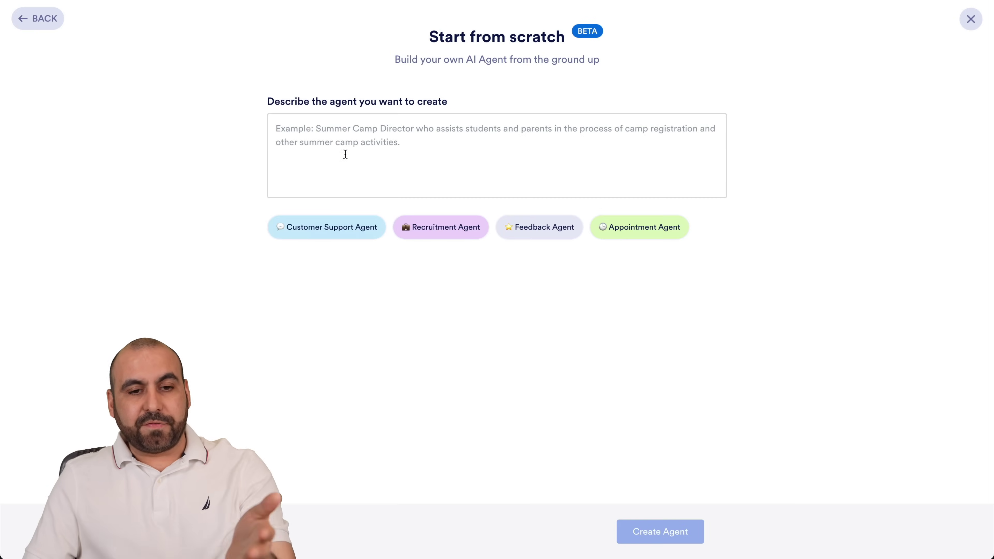
left_click(373, 157)
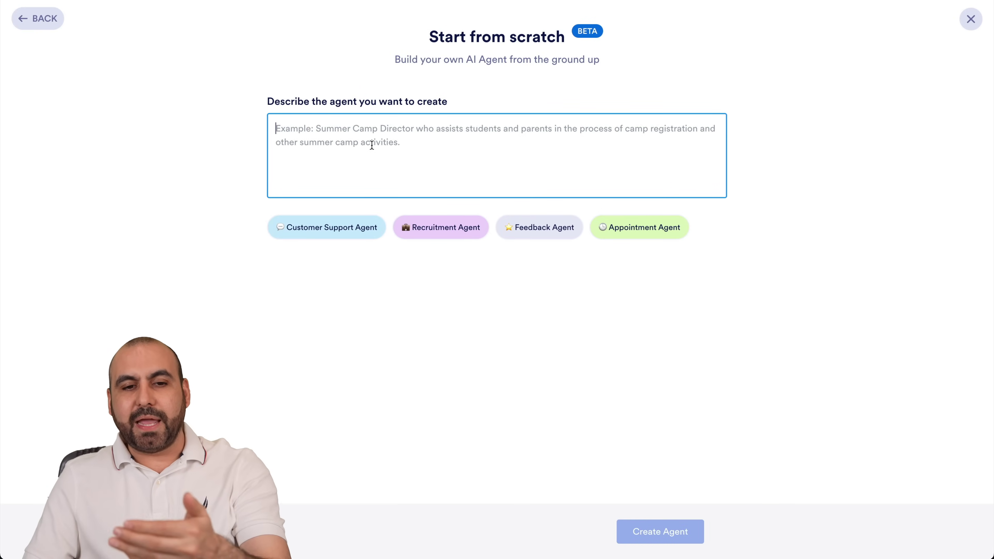
left_click(537, 226)
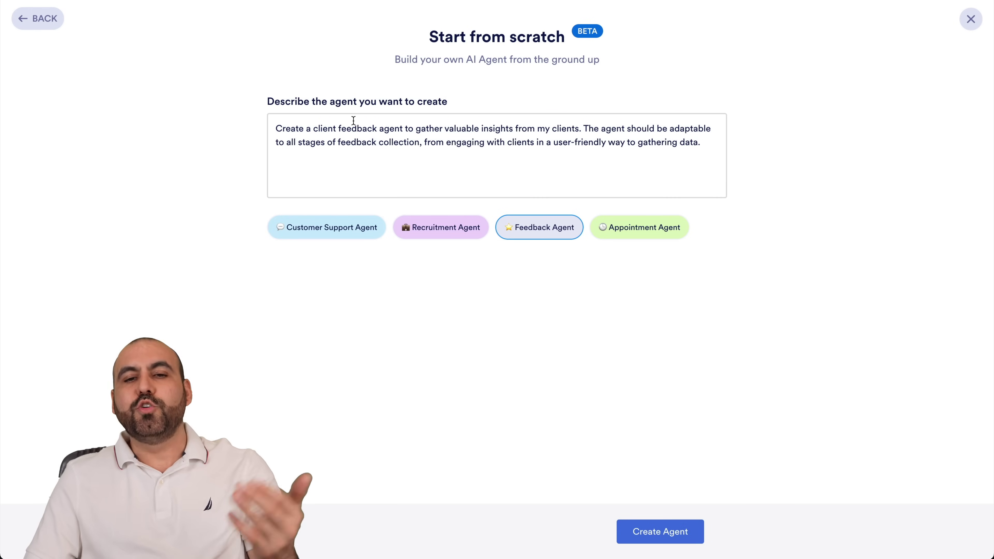
left_click(660, 520)
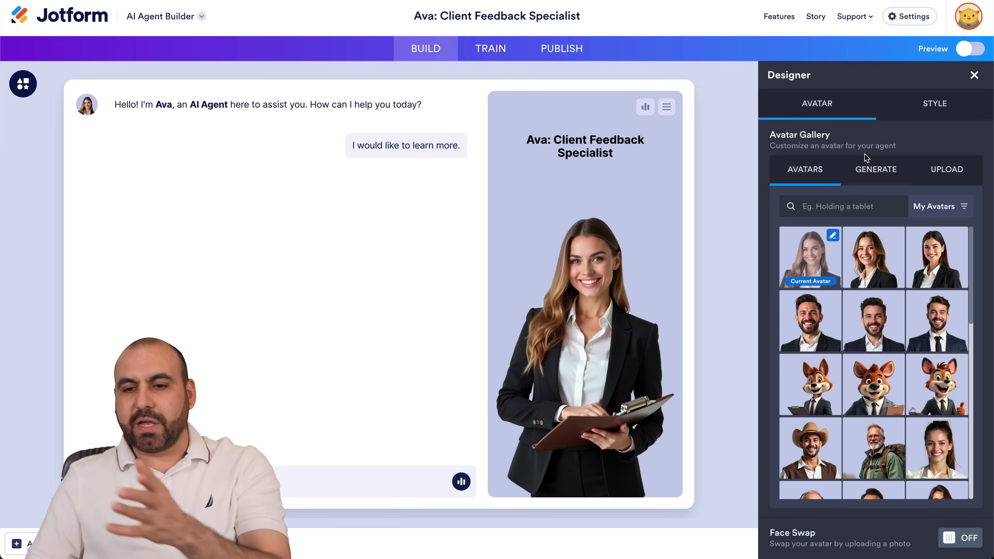
Step: Review the new agent's avatar generation prompt, avatar gallery and Knowledge Base training options, and return to the list of agents
left_click(868, 169)
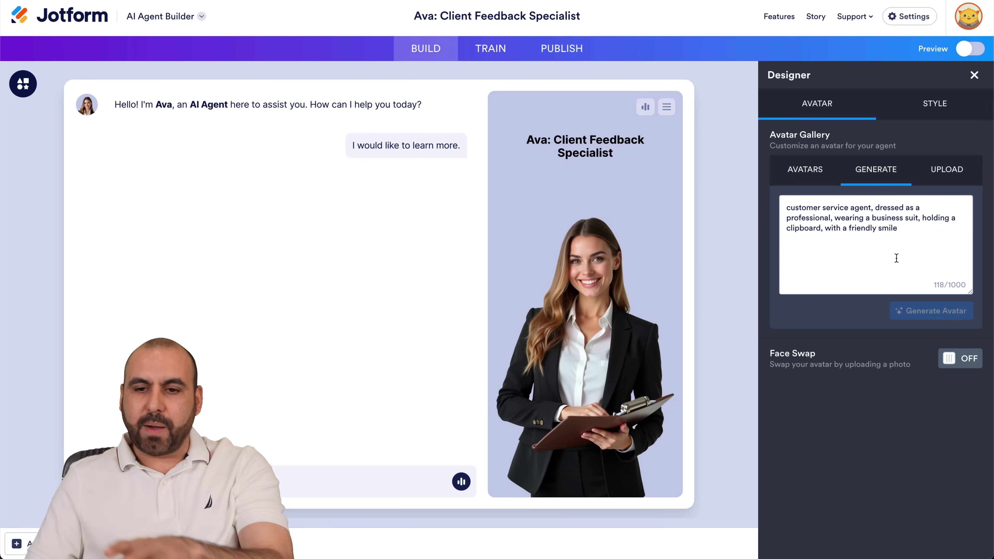
left_click(812, 161)
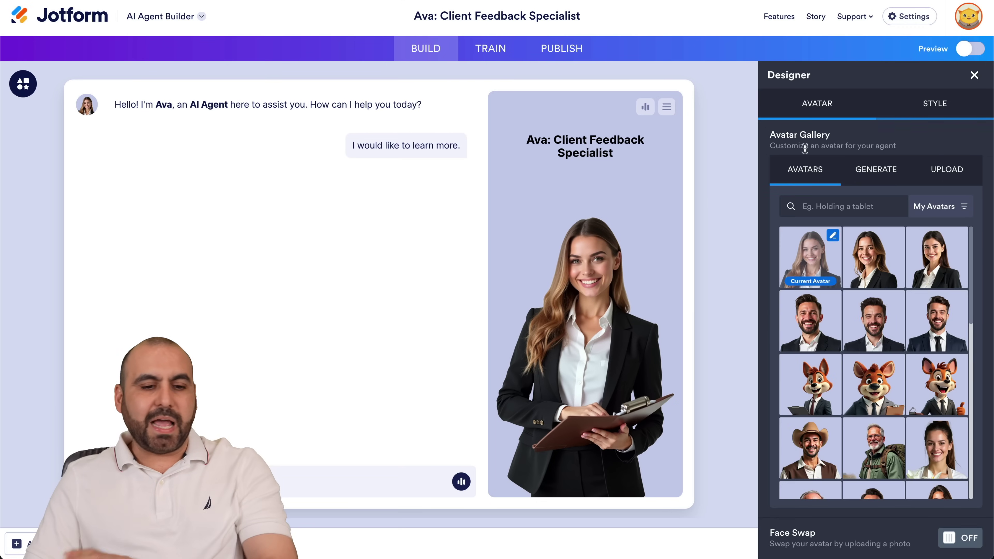
left_click(475, 55)
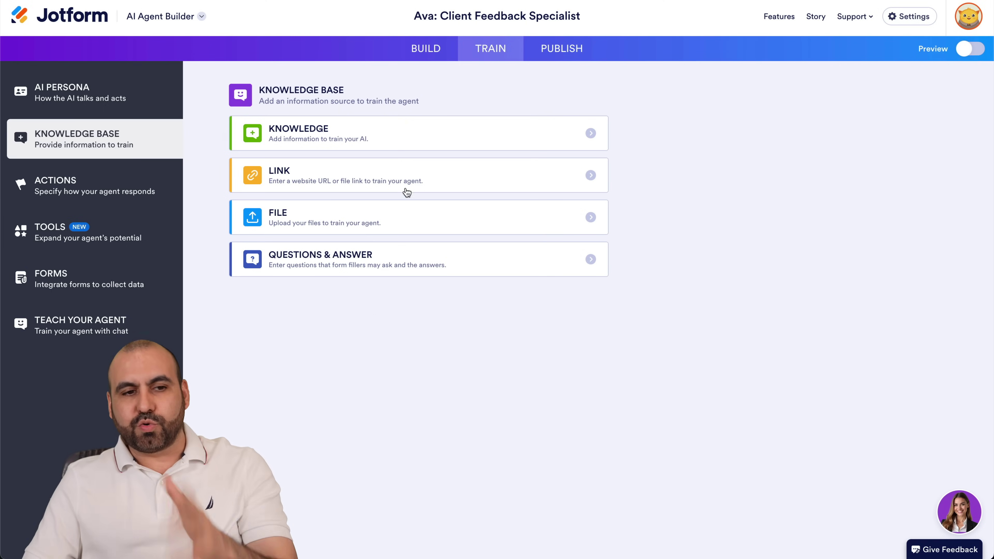
left_click(91, 20)
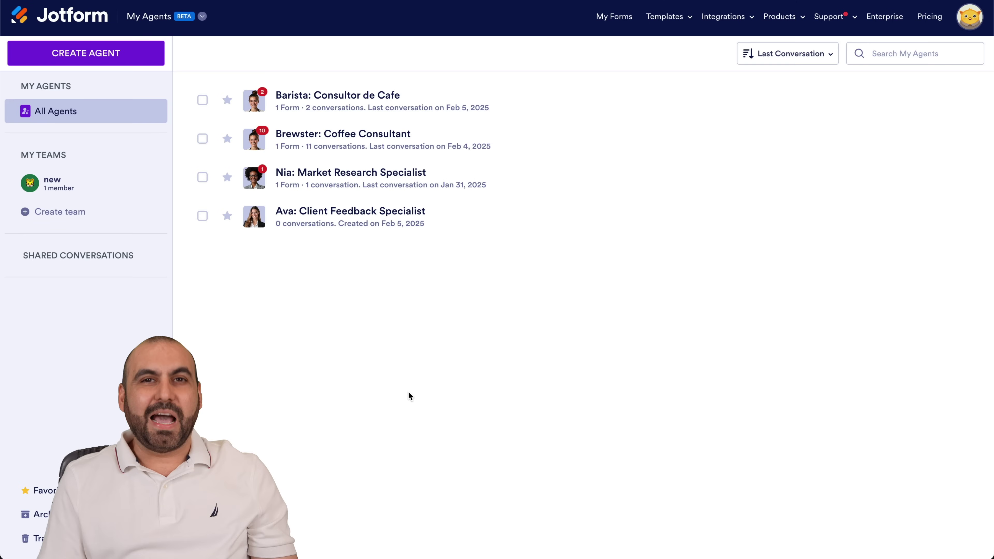